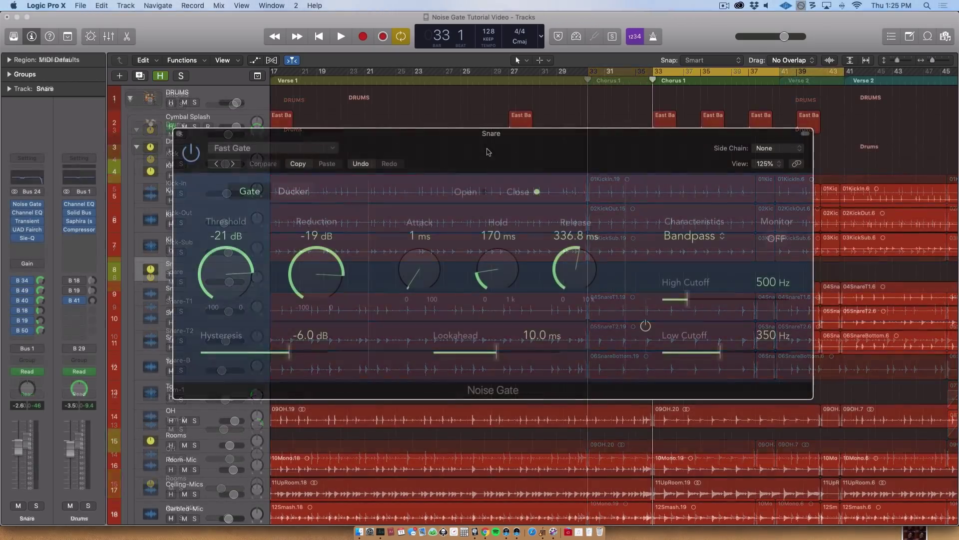
# Step: Solo the Snare track and bypass all of its sends
pyautogui.click(194, 274)
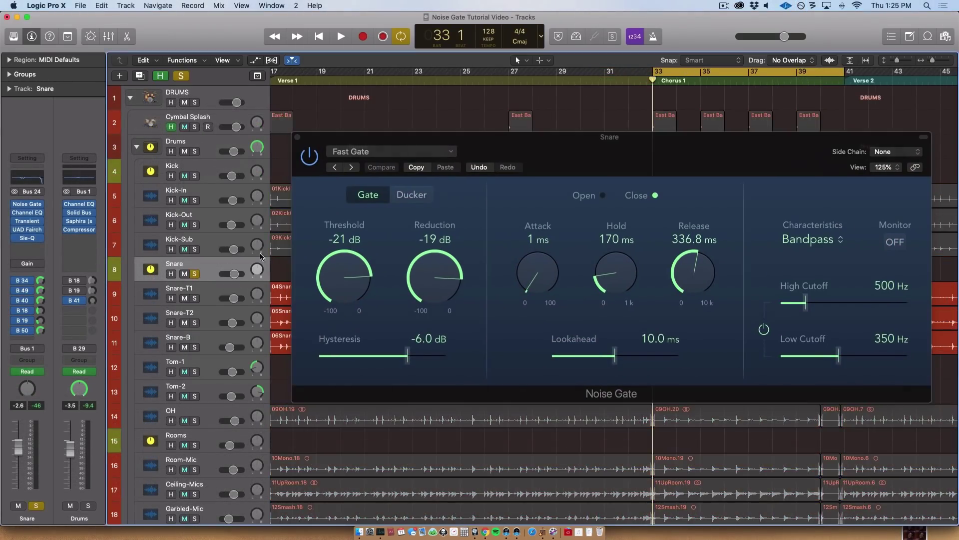
pyautogui.moveTo(542, 143); pyautogui.dragTo(319, 169)
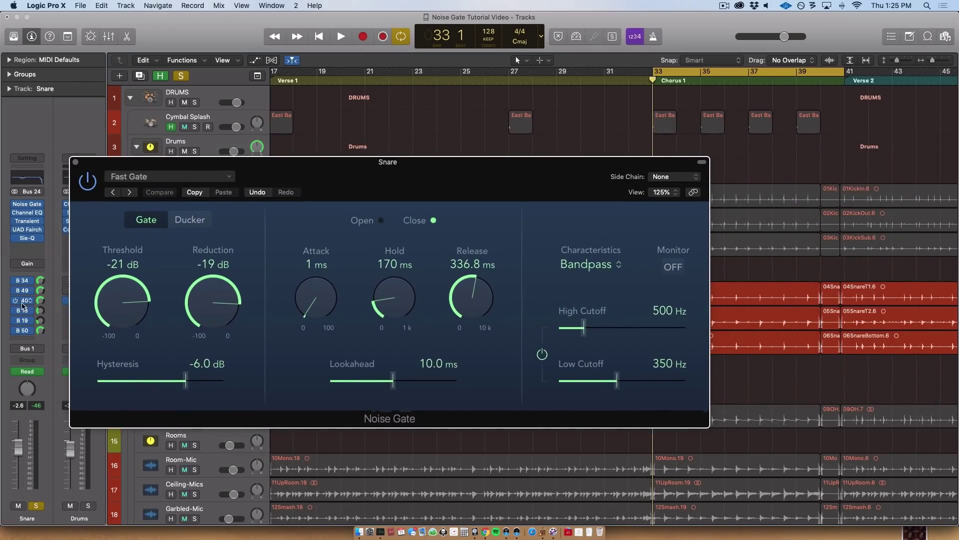
pyautogui.click(15, 281)
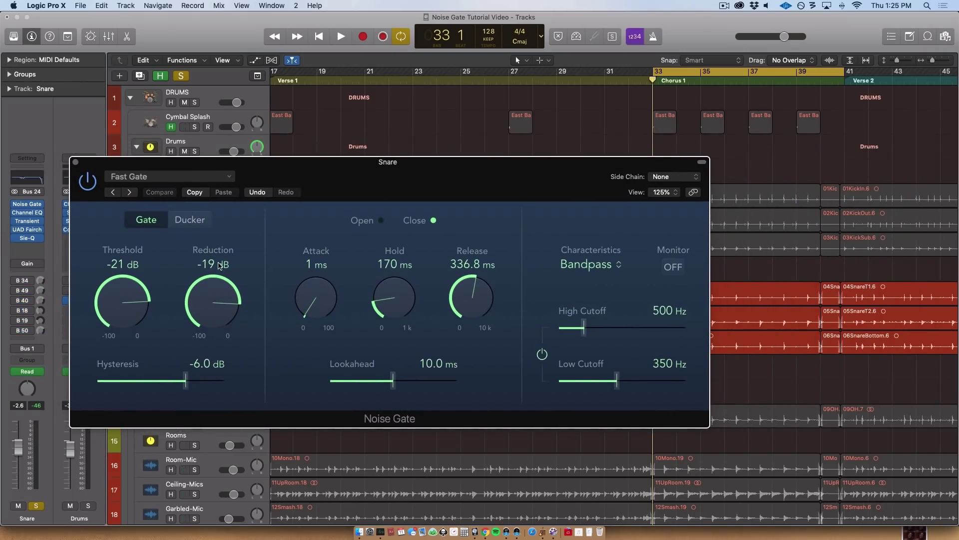
# Step: Lower the snare noise gate's Reduction to -100 dB
pyautogui.moveTo(211, 294); pyautogui.dragTo(221, 460)
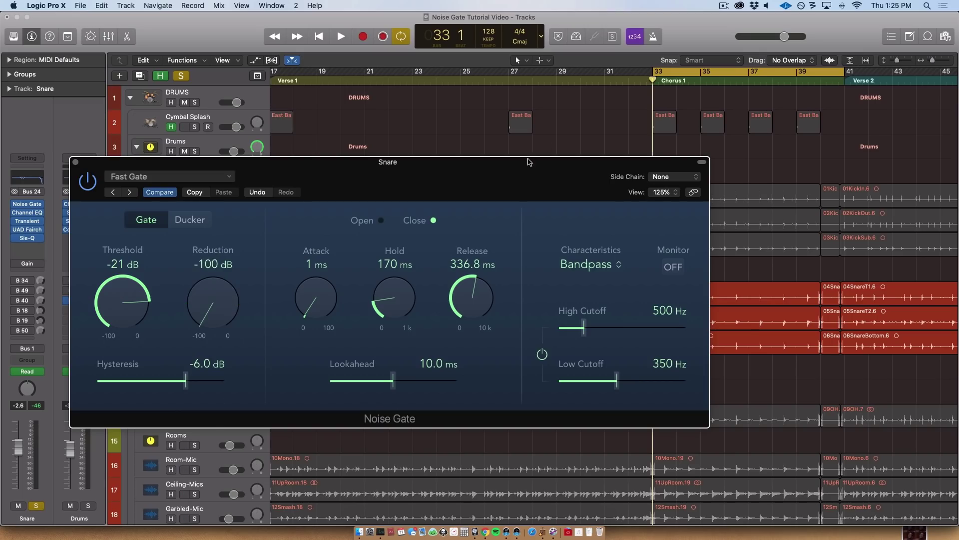
pyautogui.moveTo(528, 165); pyautogui.dragTo(658, 150)
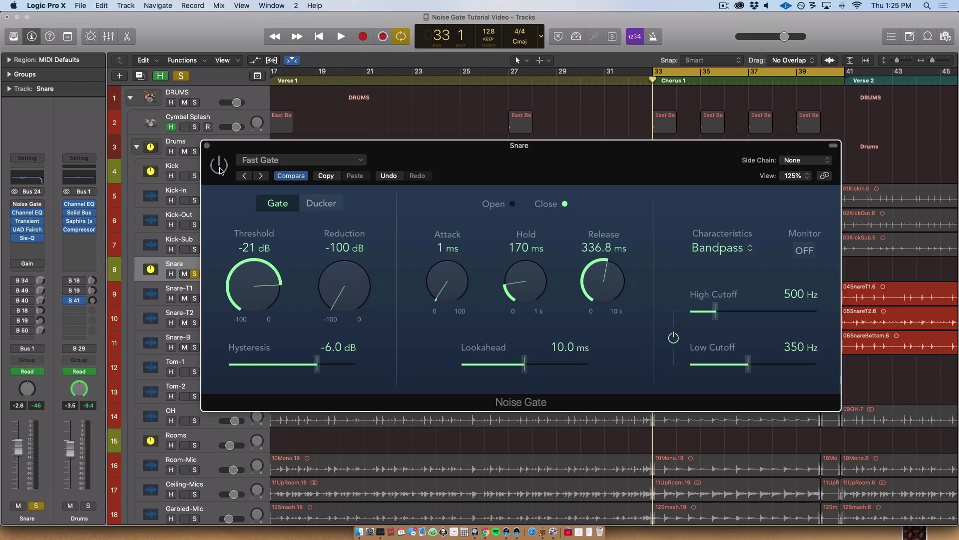
# Step: Compare the soloed snare in playback with the Noise Gate bypassed and with it enabled
pyautogui.press('space')
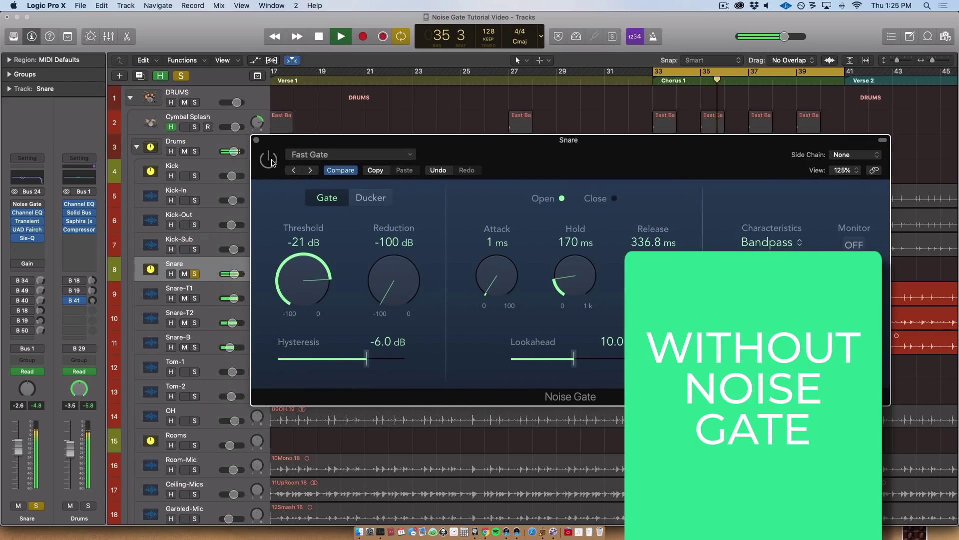
pyautogui.press('space')
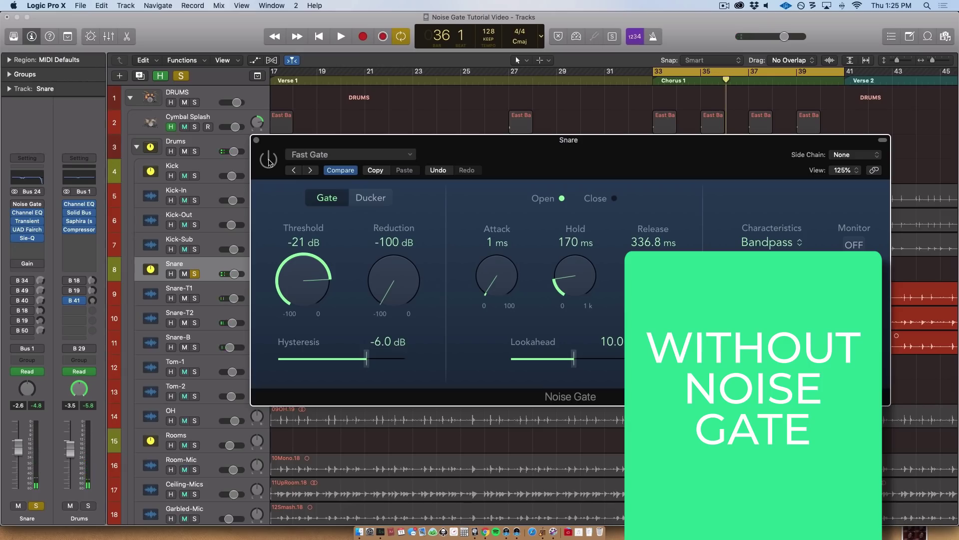
pyautogui.click(268, 160)
pyautogui.press('space')
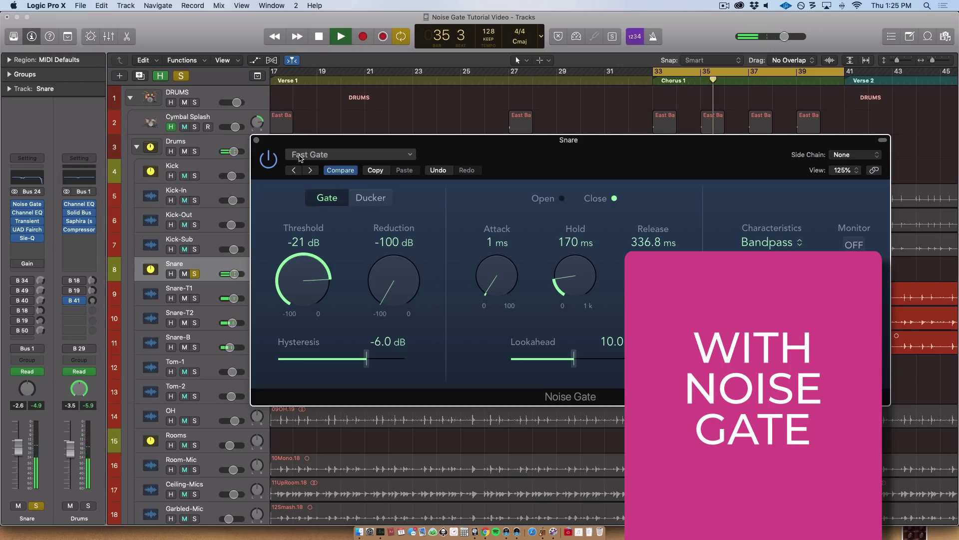
pyautogui.press('space')
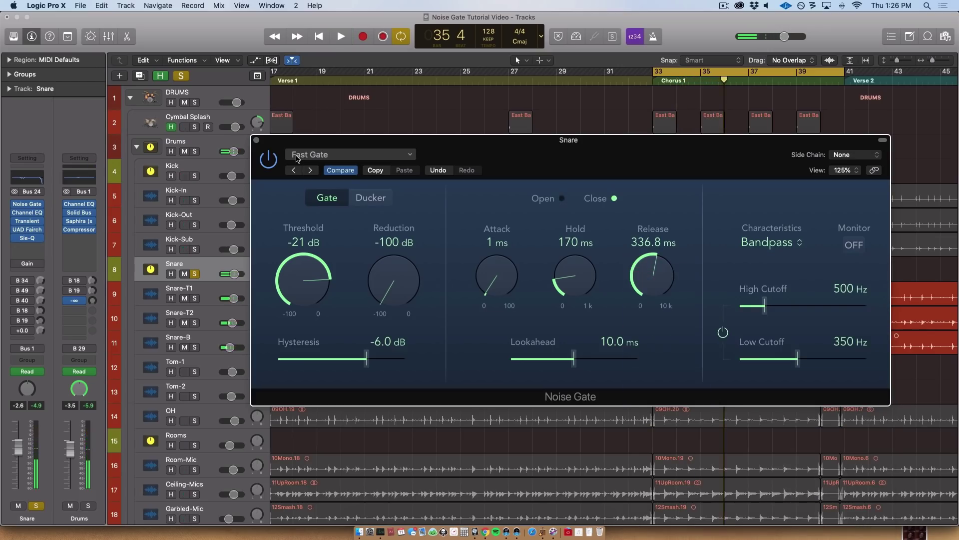
# Step: Sweep the gate's Reduction between -100 dB and about -20 dB, leaving it at -21 dB
pyautogui.moveTo(394, 278); pyautogui.dragTo(414, 158)
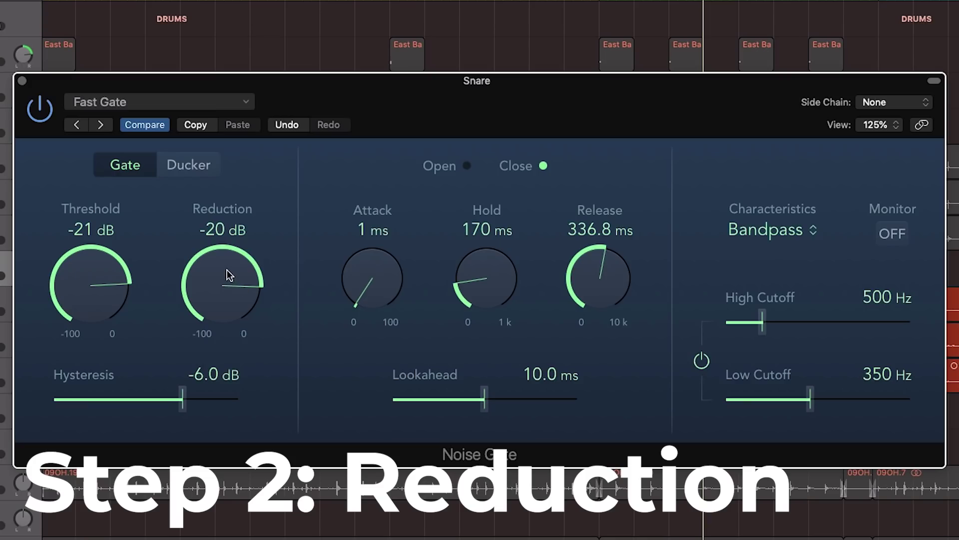
pyautogui.moveTo(230, 275); pyautogui.dragTo(229, 415)
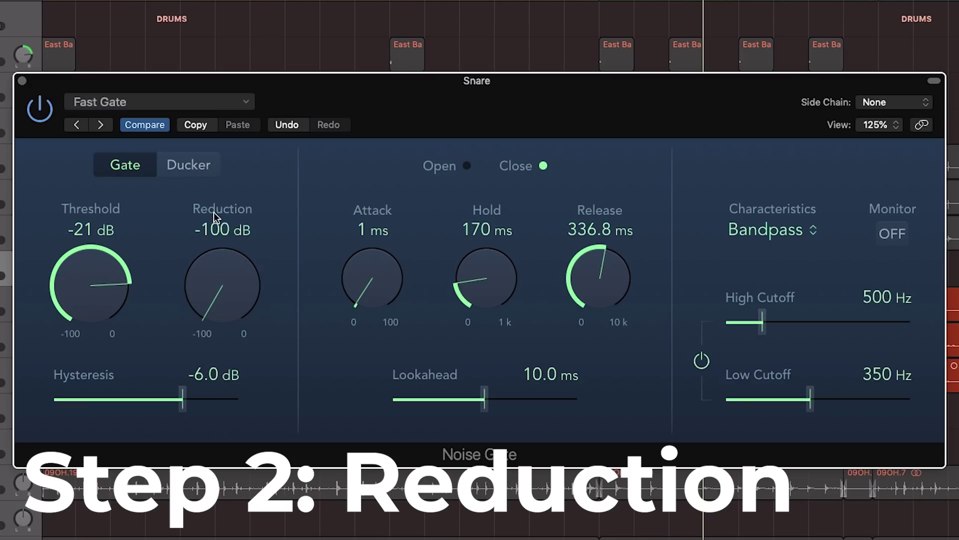
pyautogui.moveTo(228, 299); pyautogui.dragTo(223, 120)
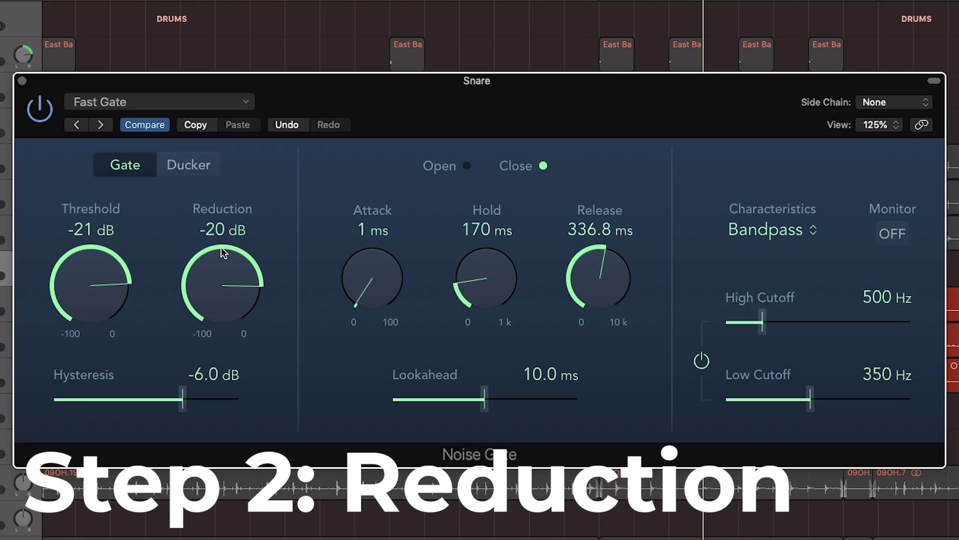
pyautogui.moveTo(221, 248); pyautogui.dragTo(199, 452)
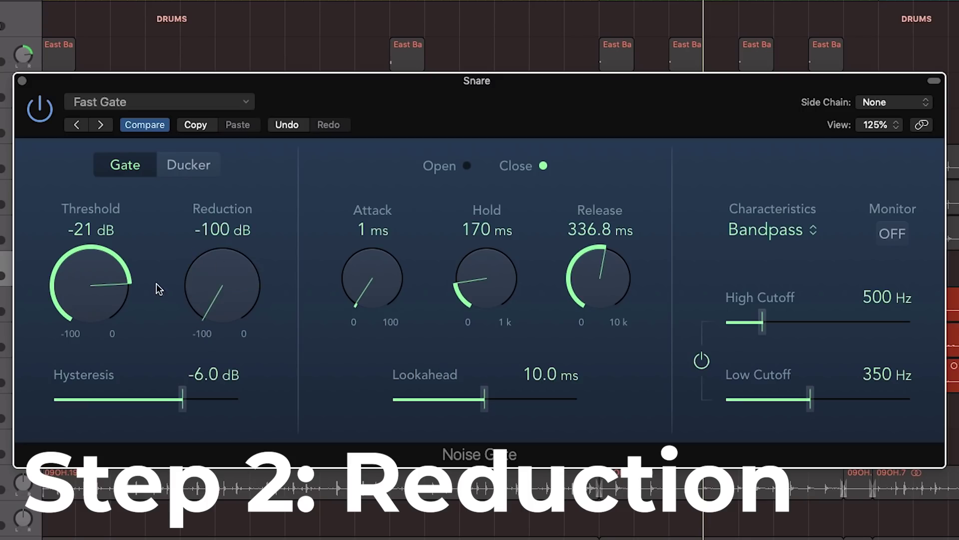
pyautogui.moveTo(240, 241); pyautogui.dragTo(234, 128)
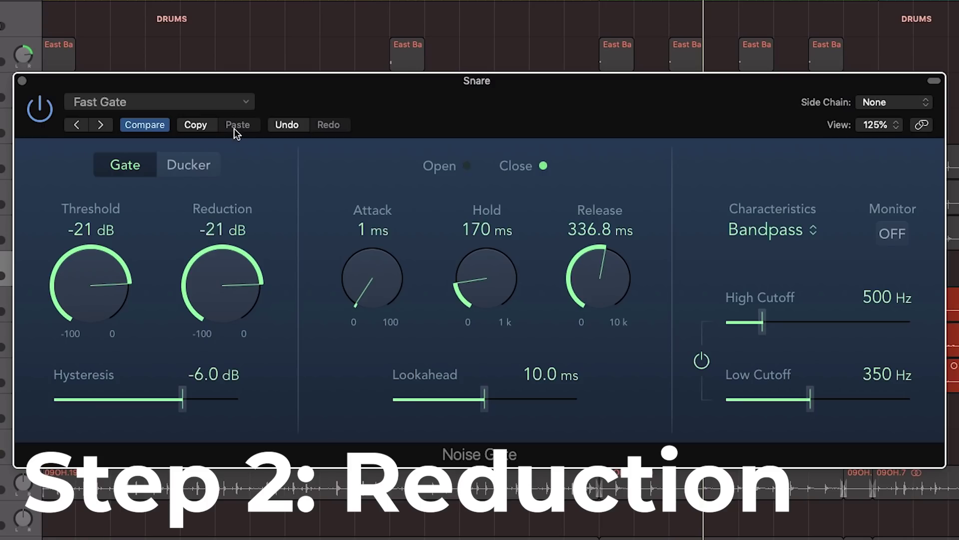
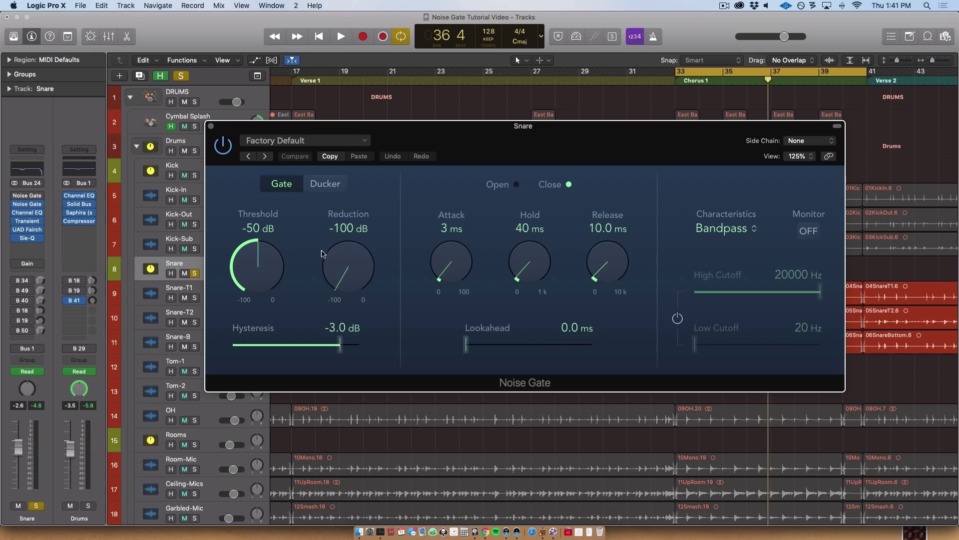
# Step: On the Factory Default gate, keep Reduction at -100 dB, raise the Threshold to -7 dB and play the snare
pyautogui.moveTo(358, 216); pyautogui.dragTo(331, 305)
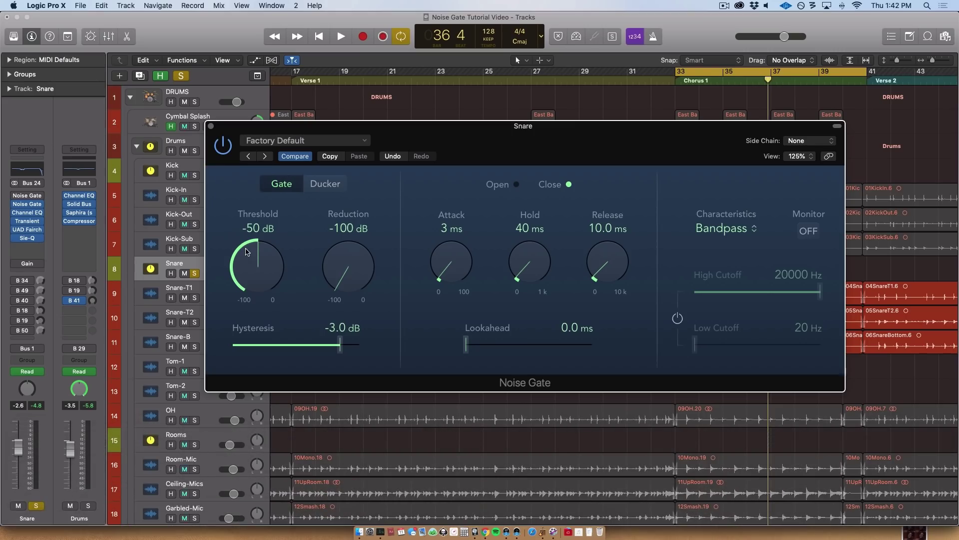
pyautogui.moveTo(254, 269); pyautogui.dragTo(257, 217)
pyautogui.moveTo(541, 137); pyautogui.dragTo(589, 181)
pyautogui.press('space')
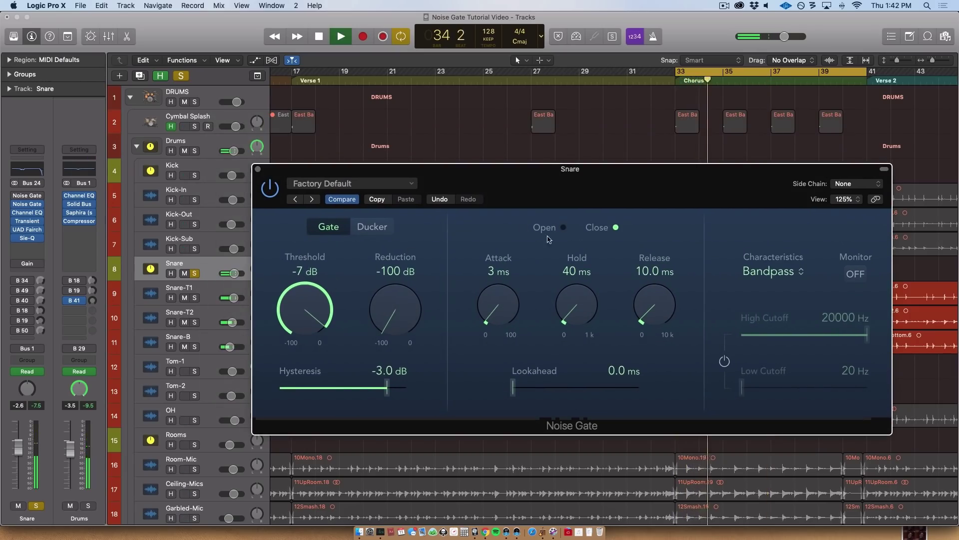
# Step: Tune the Threshold by ear against the playing snare, lowering it to -20 dB and raising it in stages to -12 dB
pyautogui.moveTo(306, 312); pyautogui.dragTo(311, 312)
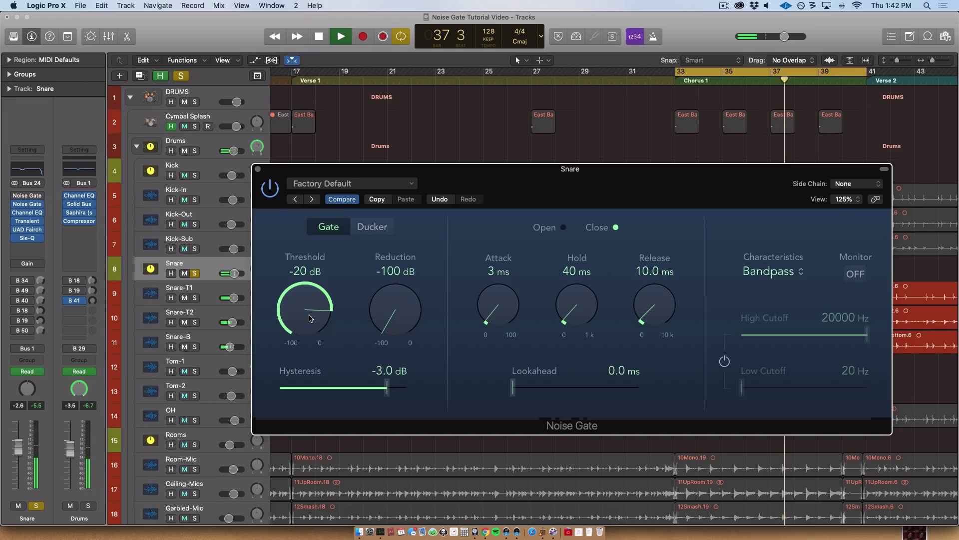
pyautogui.moveTo(466, 188); pyautogui.dragTo(393, 127)
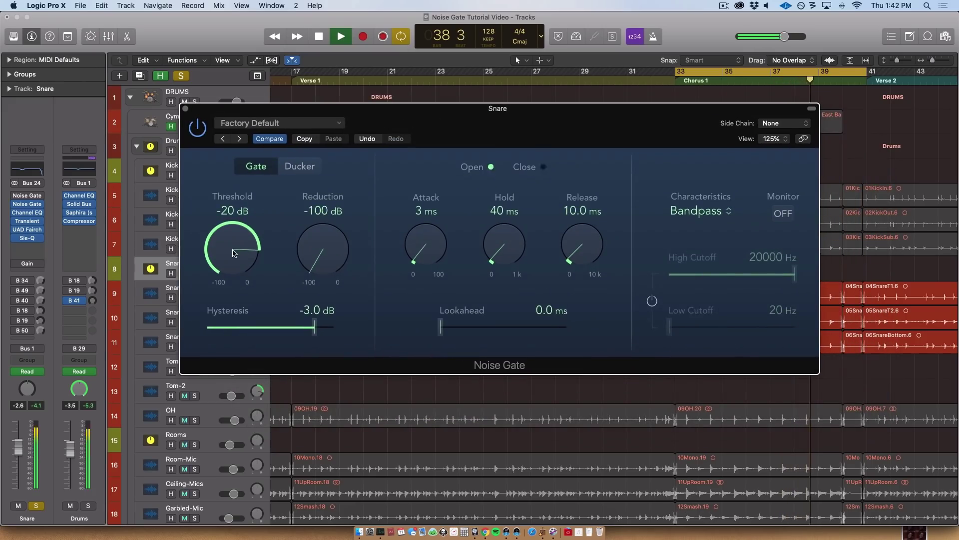
pyautogui.press('space')
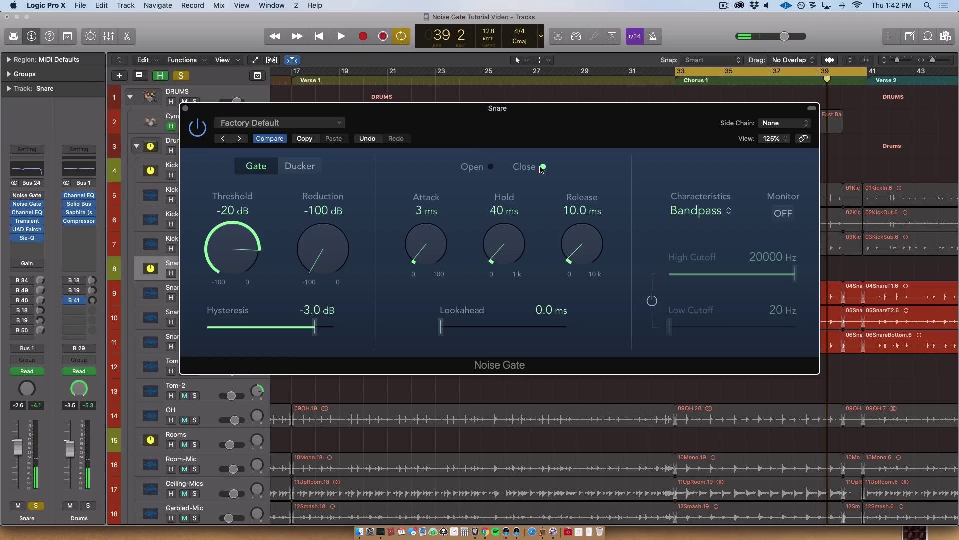
pyautogui.moveTo(249, 256); pyautogui.dragTo(249, 255)
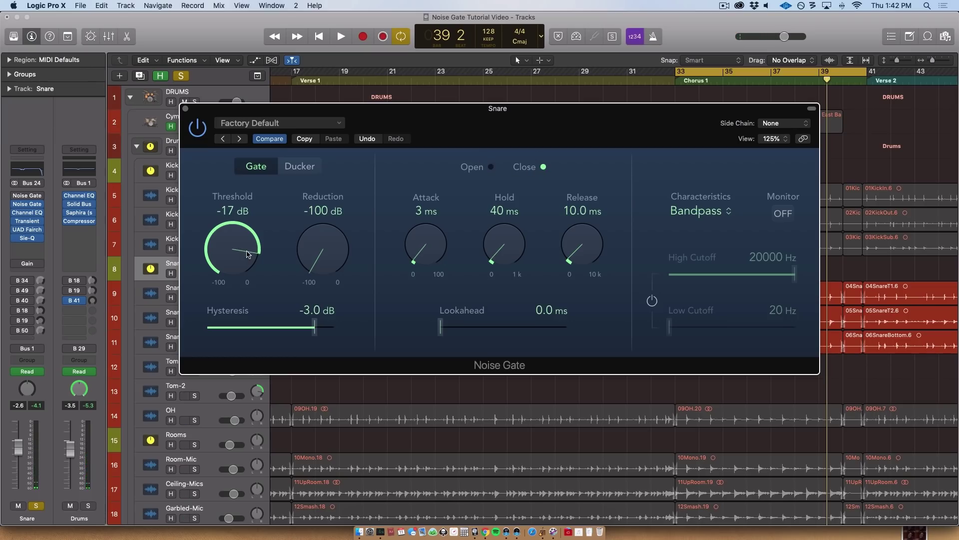
pyautogui.press('space')
pyautogui.moveTo(455, 127); pyautogui.dragTo(500, 123)
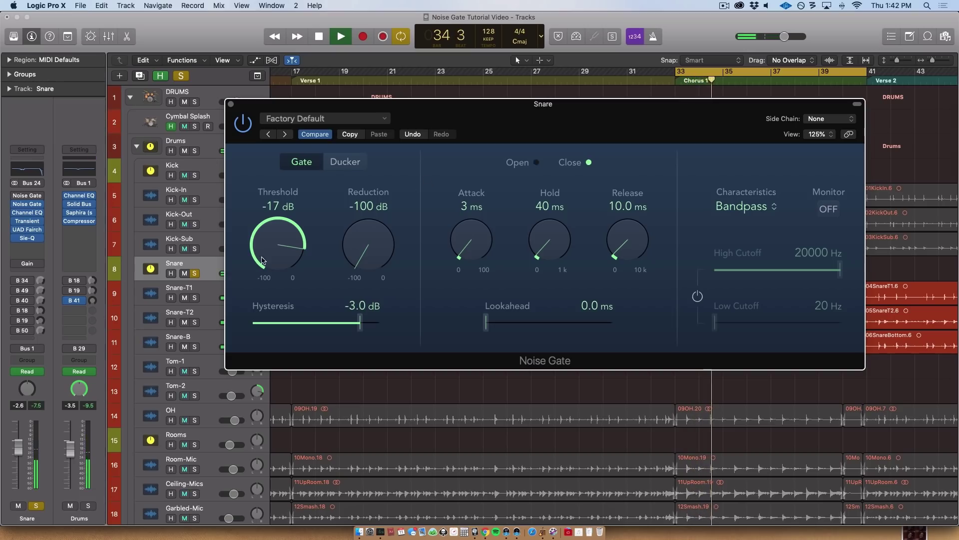
pyautogui.moveTo(273, 257); pyautogui.dragTo(274, 252)
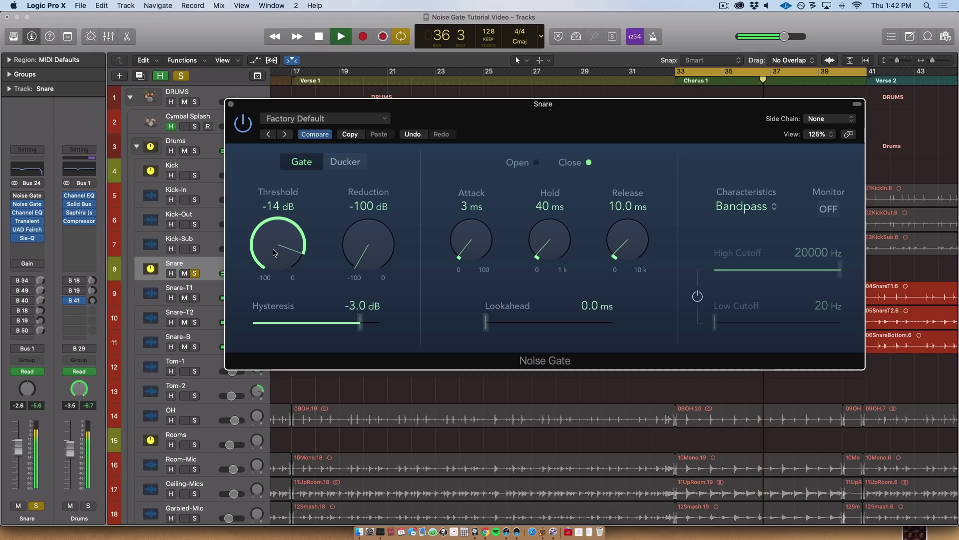
pyautogui.press('space')
pyautogui.moveTo(274, 252); pyautogui.dragTo(287, 237)
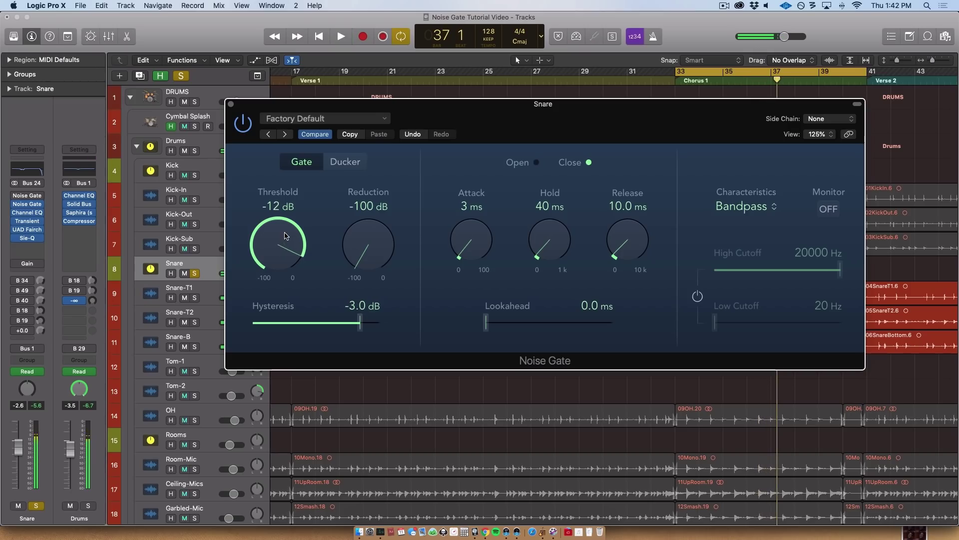
# Step: Set the gate's Attack to 1 ms and audition the snare
pyautogui.moveTo(500, 104); pyautogui.dragTo(506, 137)
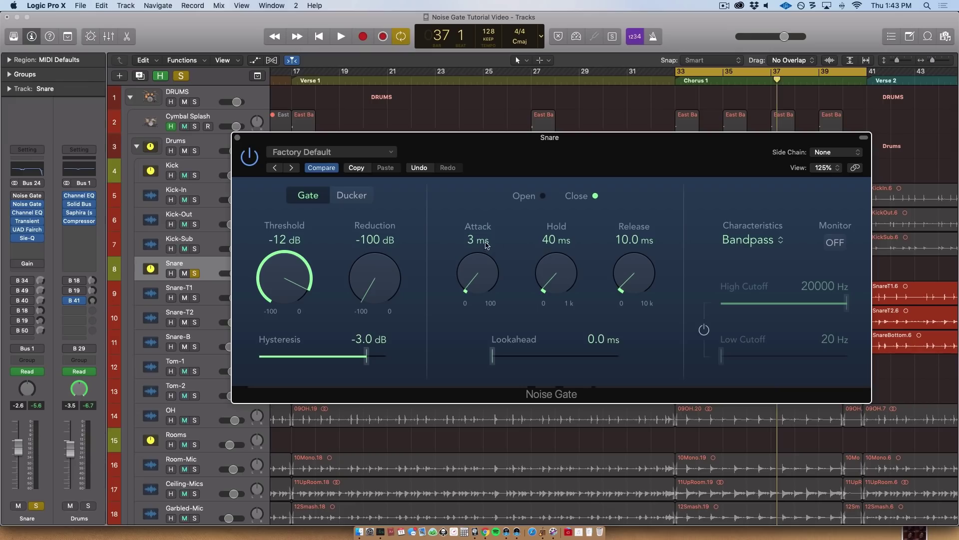
pyautogui.moveTo(472, 281); pyautogui.dragTo(472, 284)
pyautogui.press('space')
pyautogui.moveTo(546, 159); pyautogui.dragTo(519, 150)
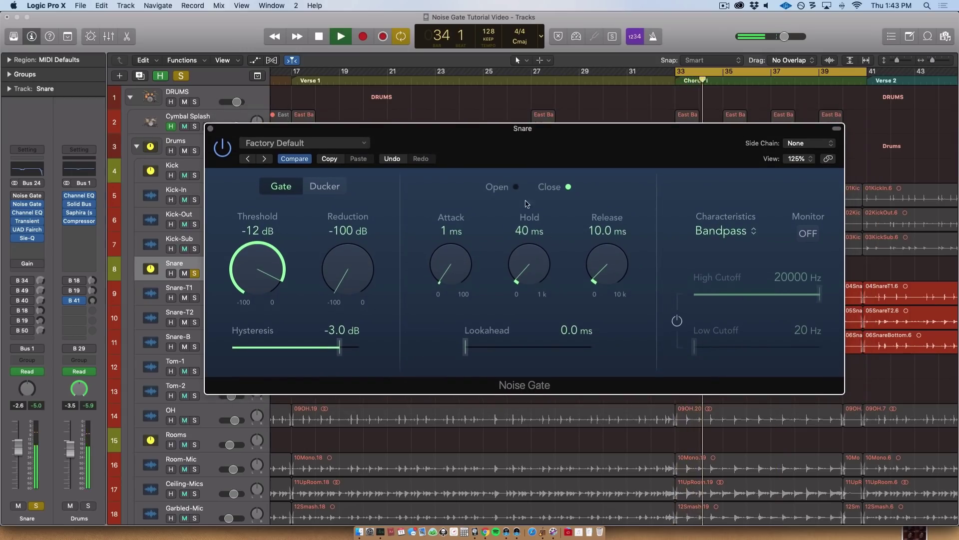
pyautogui.press('space')
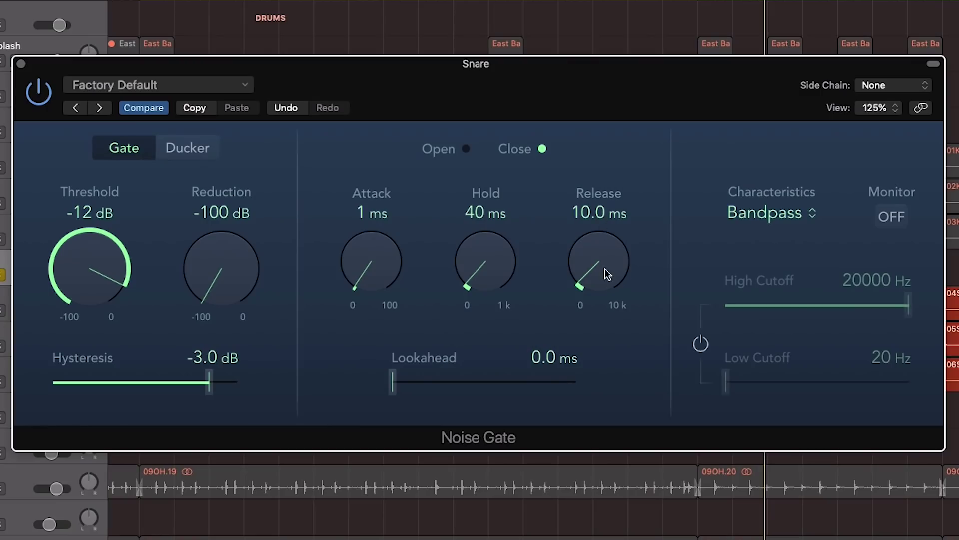
# Step: Set the gate's Release to 0.0 ms and its Hold to 150 ms
pyautogui.moveTo(607, 275)
pyautogui.mouseDown()
pyautogui.moveTo(603, 255)
pyautogui.moveTo(608, 285)
pyautogui.mouseUp()
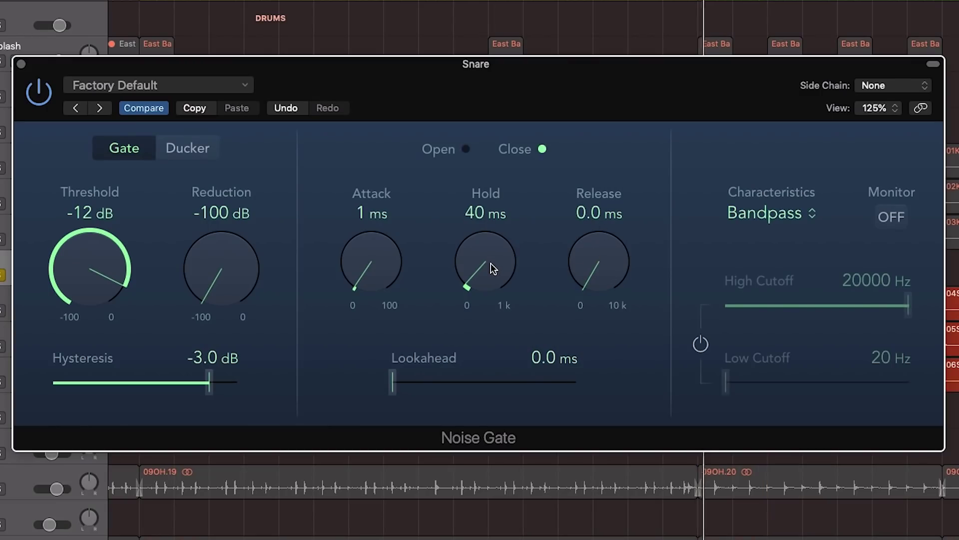
pyautogui.moveTo(494, 269); pyautogui.dragTo(485, 239)
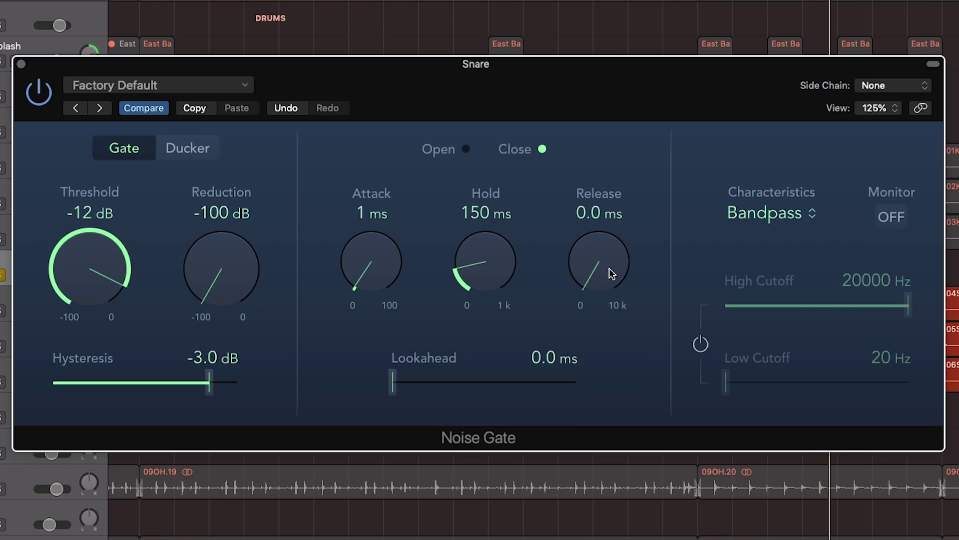
# Step: Adjust the Release by ear, trying 431.8 ms and 626.9 ms before settling on 323.2 ms
pyautogui.moveTo(610, 275)
pyautogui.mouseDown()
pyautogui.moveTo(589, 189)
pyautogui.moveTo(582, 271)
pyautogui.moveTo(579, 218)
pyautogui.moveTo(603, 284)
pyautogui.mouseUp()
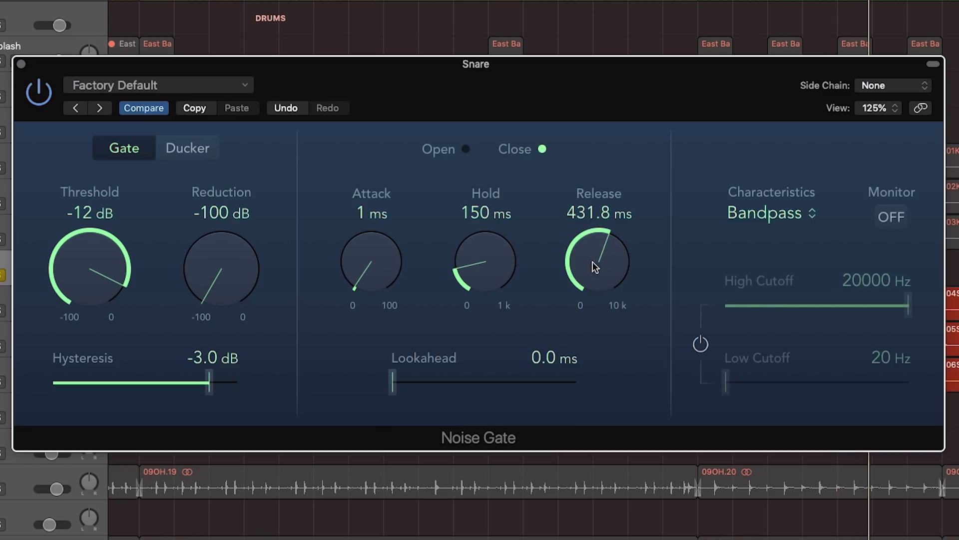
pyautogui.moveTo(595, 271)
pyautogui.mouseDown()
pyautogui.moveTo(591, 224)
pyautogui.moveTo(594, 278)
pyautogui.mouseUp()
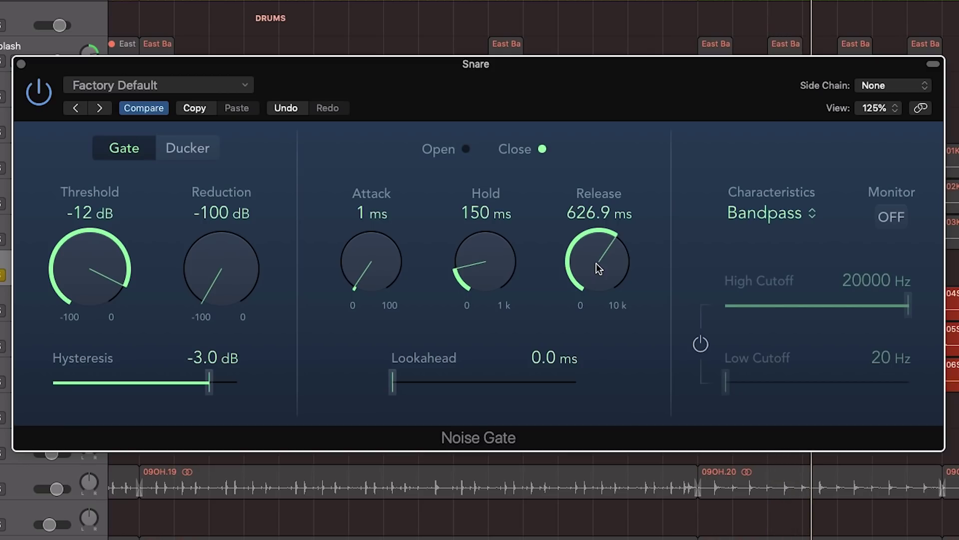
pyautogui.moveTo(596, 263); pyautogui.dragTo(593, 282)
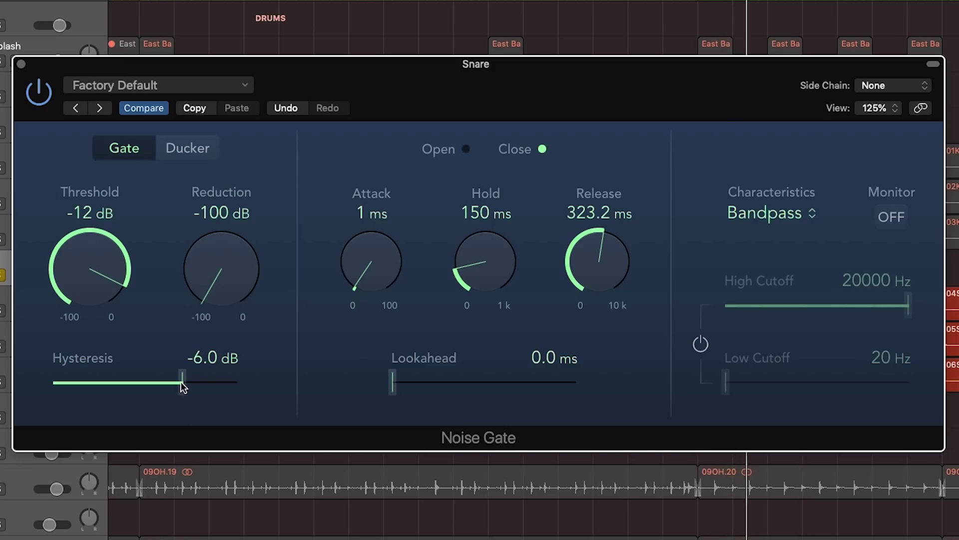
# Step: Set the gate's Hysteresis to -6.0 dB
pyautogui.moveTo(181, 382)
pyautogui.mouseDown()
pyautogui.moveTo(170, 382)
pyautogui.moveTo(194, 379)
pyautogui.moveTo(180, 381)
pyautogui.mouseUp()
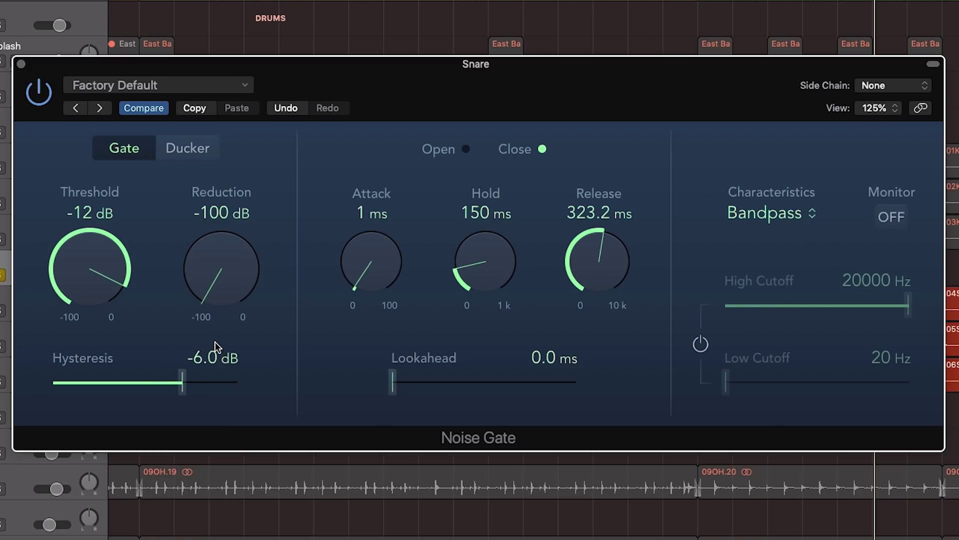
pyautogui.moveTo(730, 82); pyautogui.dragTo(729, 86)
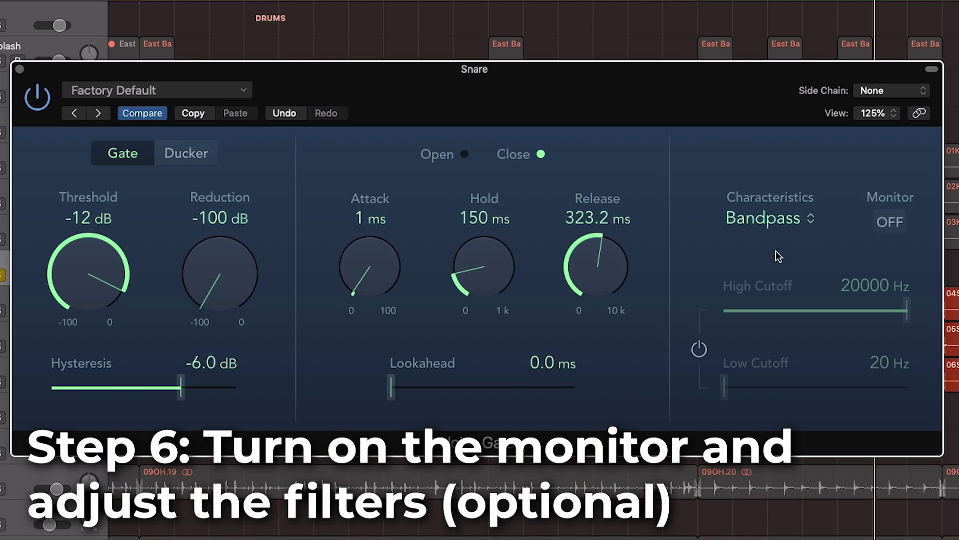
# Step: Turn on the gate's Monitor for listening to the filtered side-chain signal
pyautogui.click(892, 225)
pyautogui.click(892, 225)
pyautogui.click(892, 225)
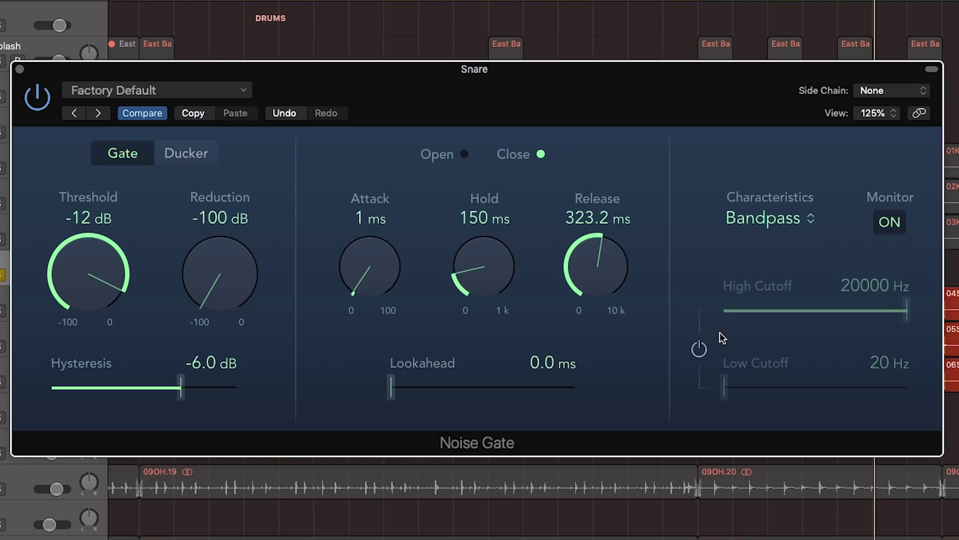
# Step: Enable the gate's side-chain filters and set the High Cutoff to 530 Hz
pyautogui.click(699, 351)
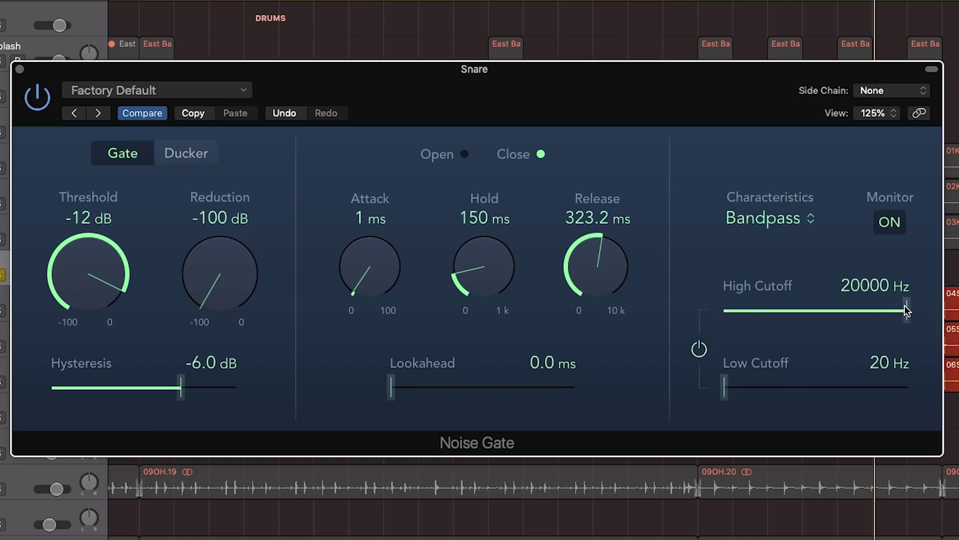
pyautogui.moveTo(905, 310); pyautogui.dragTo(759, 308)
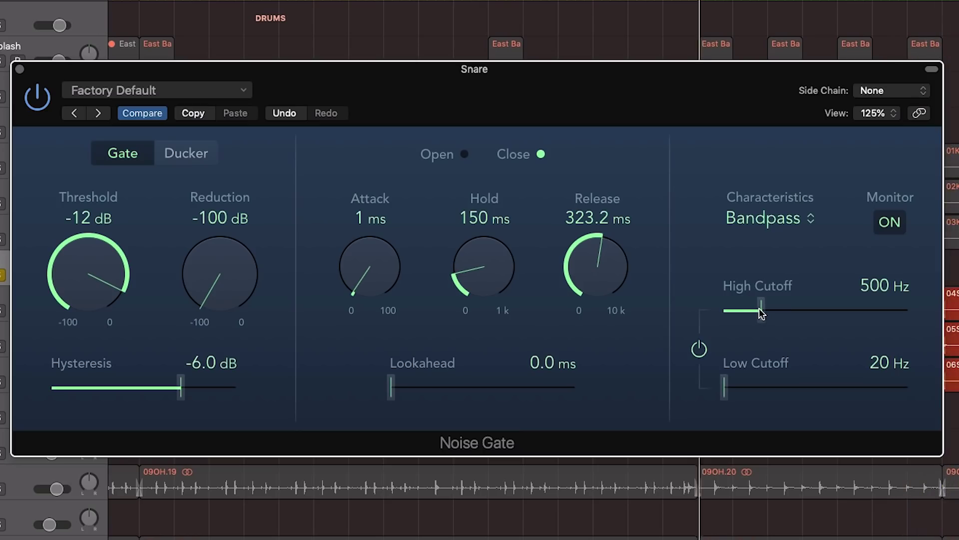
pyautogui.moveTo(760, 310); pyautogui.dragTo(760, 310)
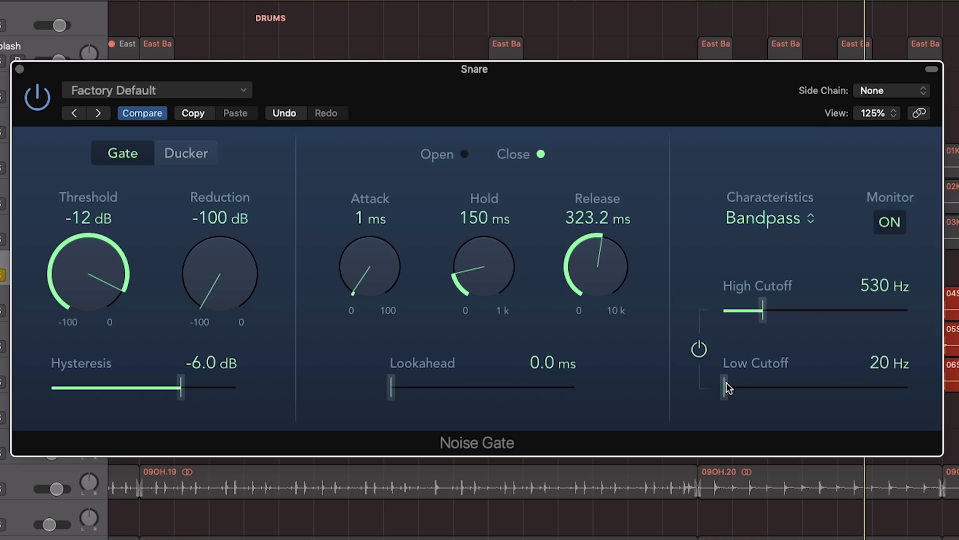
# Step: Set the side-chain Low Cutoff to 240 Hz and turn off the gate's Monitor
pyautogui.moveTo(726, 384); pyautogui.dragTo(799, 389)
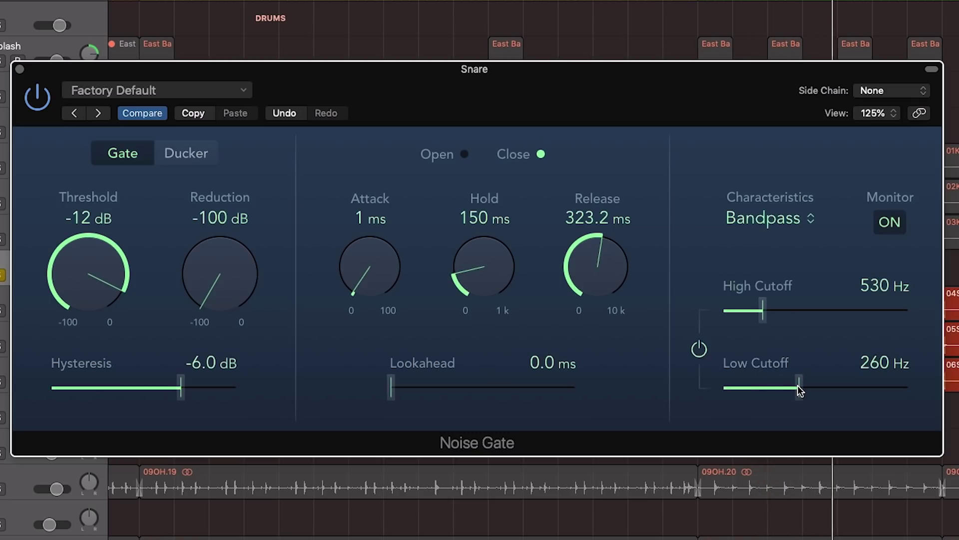
pyautogui.moveTo(800, 391); pyautogui.dragTo(798, 389)
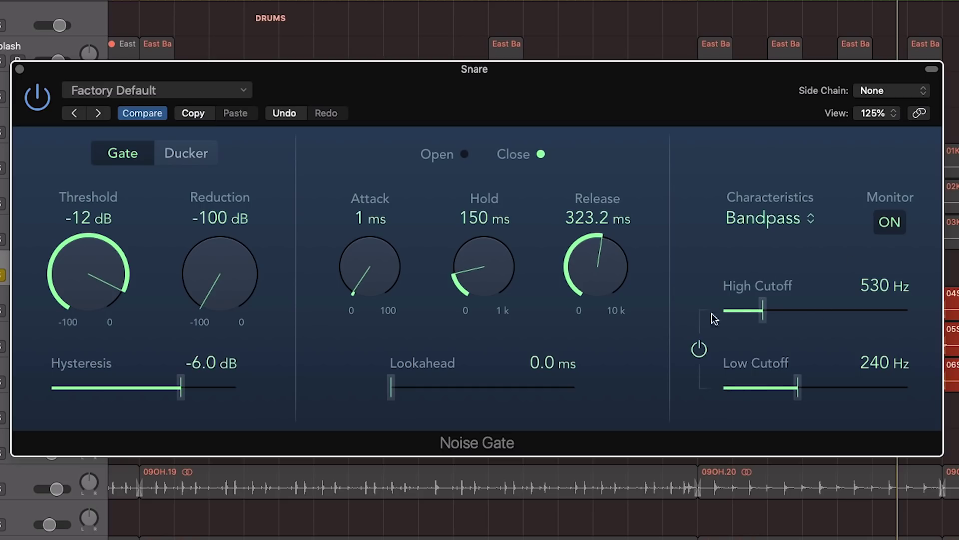
pyautogui.click(889, 222)
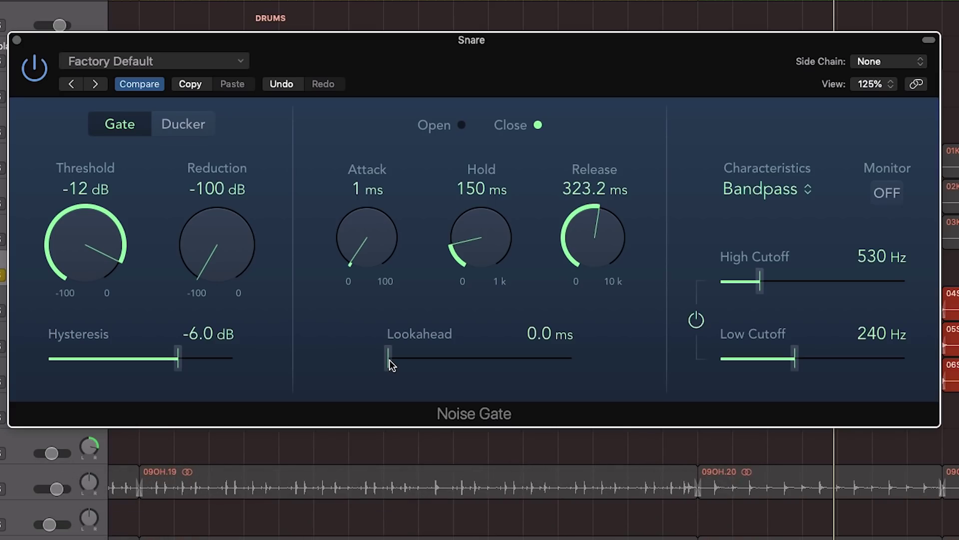
# Step: Set the gate's Lookahead to 5.0 ms and raise its Reduction to -26 dB
pyautogui.moveTo(389, 361); pyautogui.dragTo(438, 366)
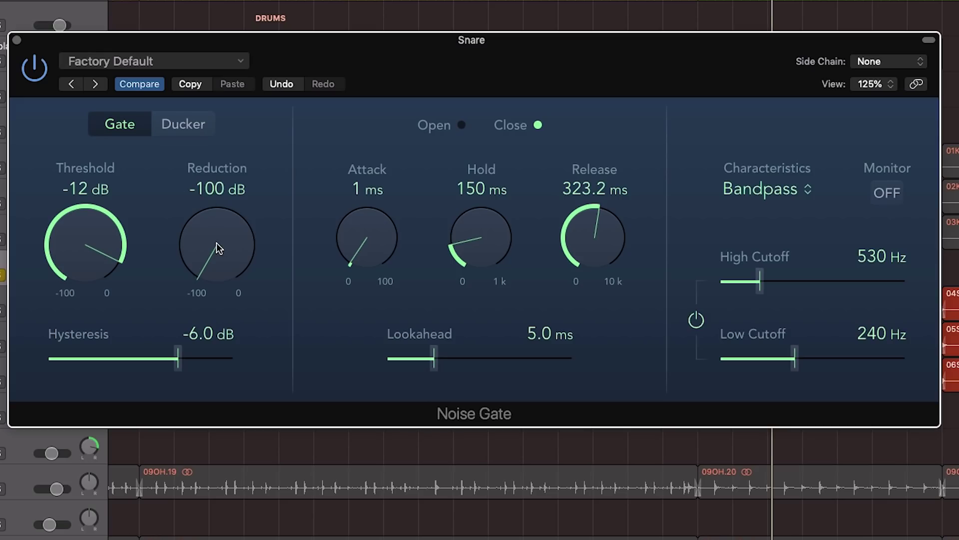
pyautogui.moveTo(216, 252); pyautogui.dragTo(211, 209)
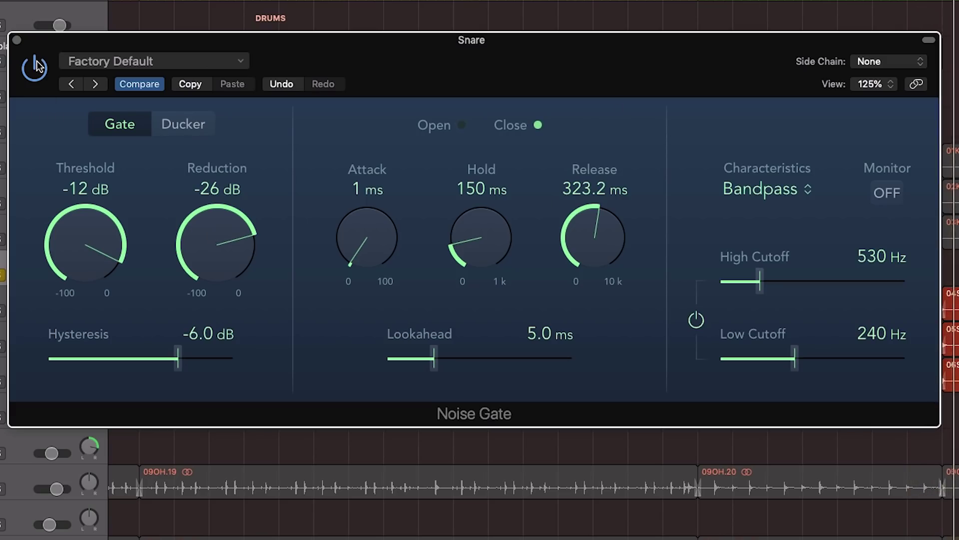
# Step: Compare the snare with the gate bypassed and active, set the Reduction to -27 dB, and stop playback
pyautogui.click(31, 76)
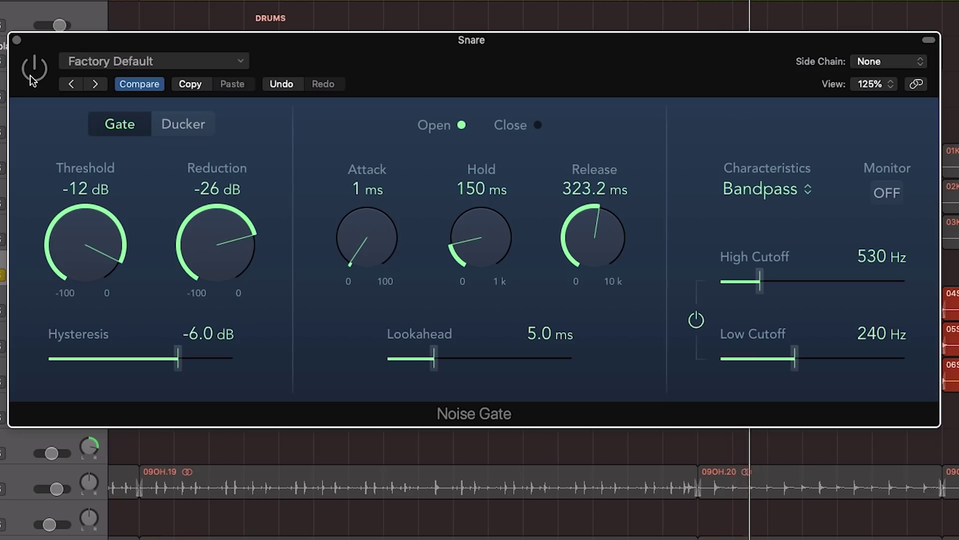
pyautogui.click(30, 75)
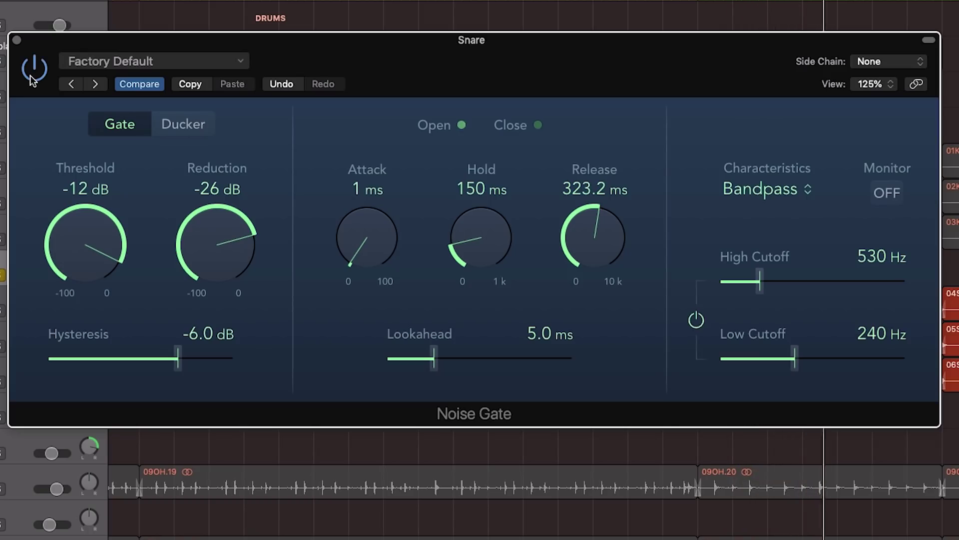
pyautogui.moveTo(193, 253); pyautogui.dragTo(199, 255)
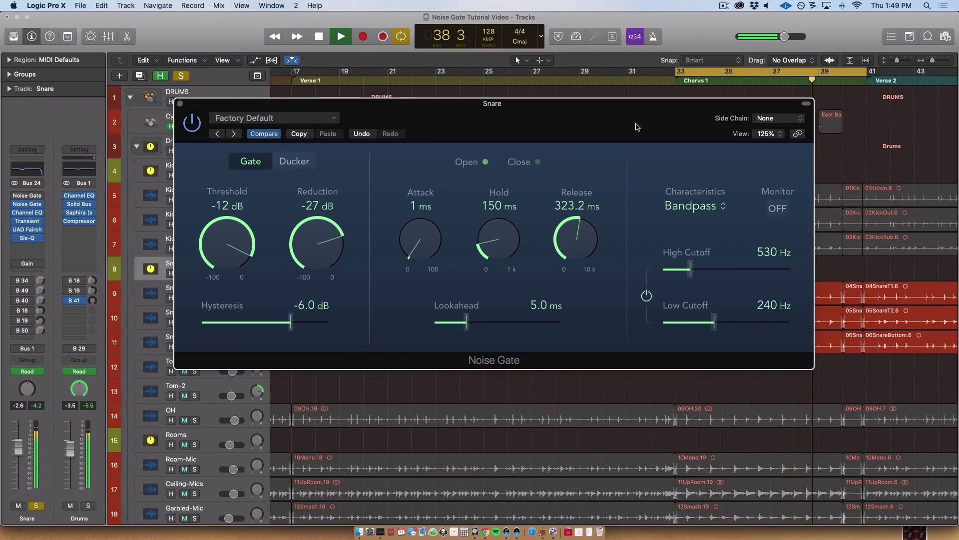
pyautogui.press('space')
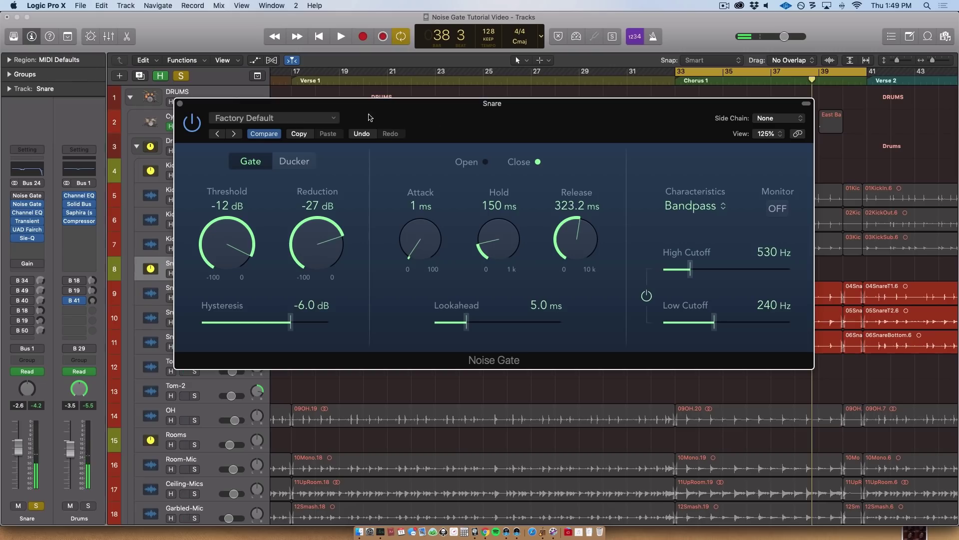
pyautogui.moveTo(353, 116); pyautogui.dragTo(394, 118)
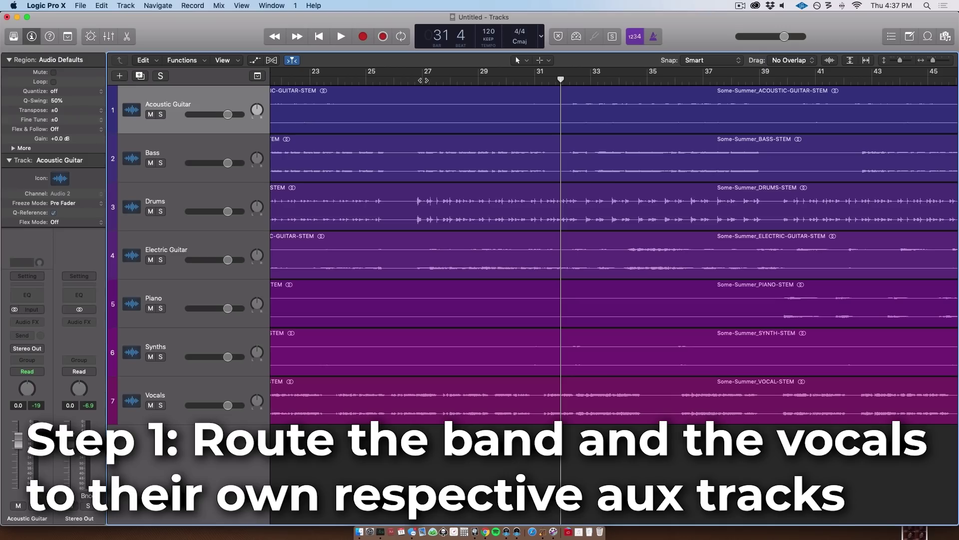
# Step: Select the six instrument tracks from Acoustic Guitar to Synths and route their outputs to Bus 1 in the mixer
pyautogui.click(423, 80)
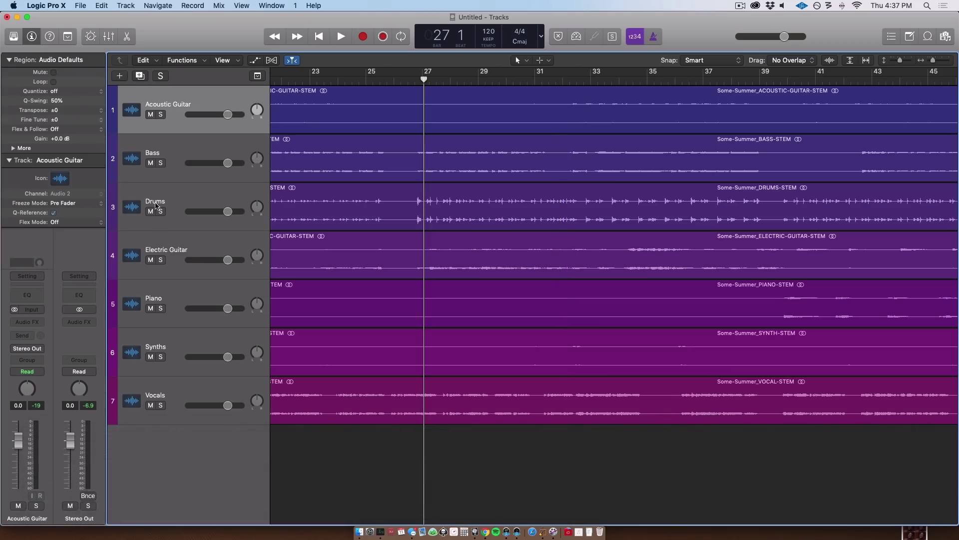
pyautogui.keyDown('shift'); pyautogui.click(189, 349); pyautogui.keyUp('shift')
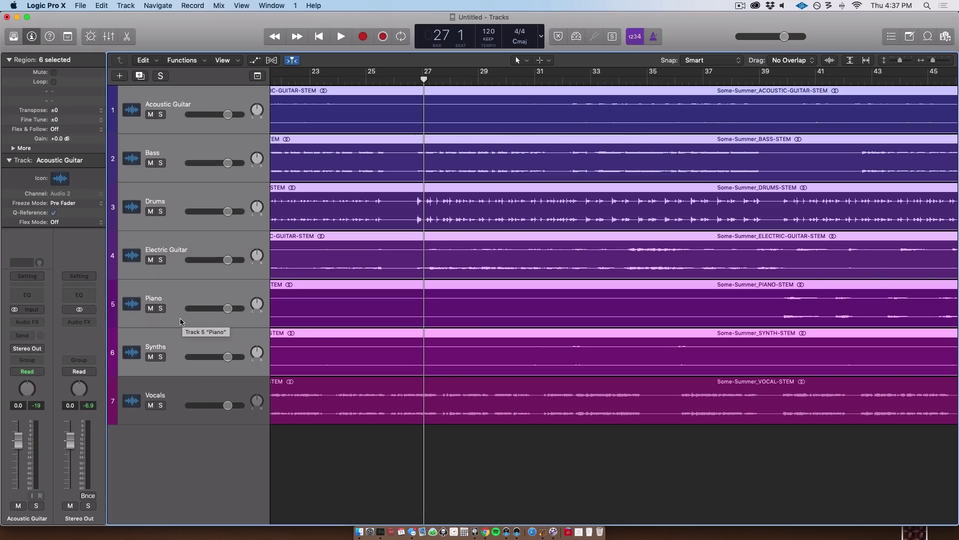
pyautogui.press('super+2')
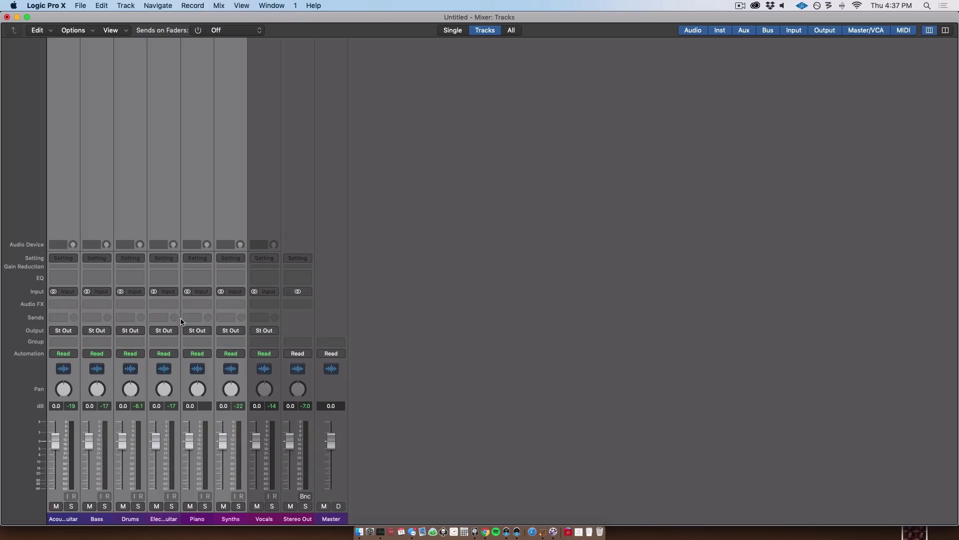
pyautogui.click(84, 290)
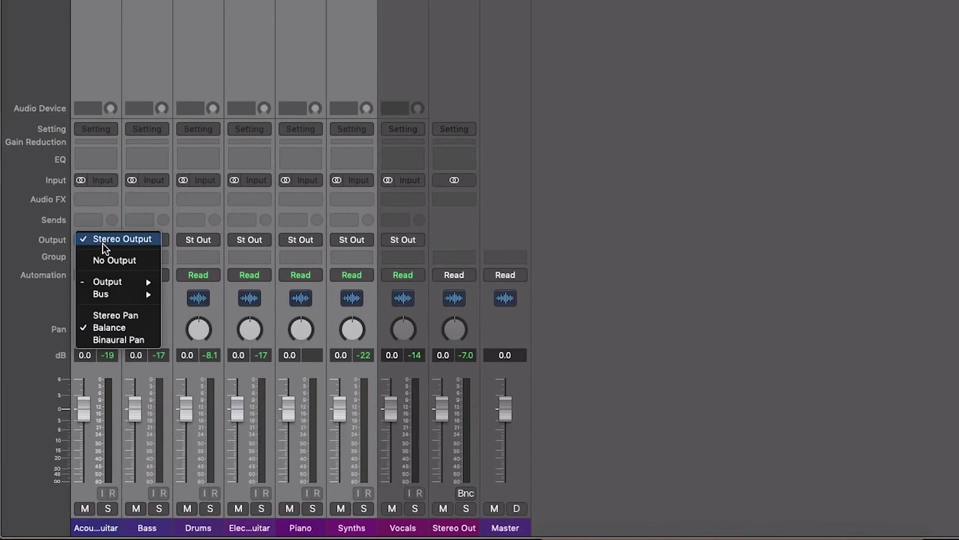
pyautogui.moveTo(94, 334)
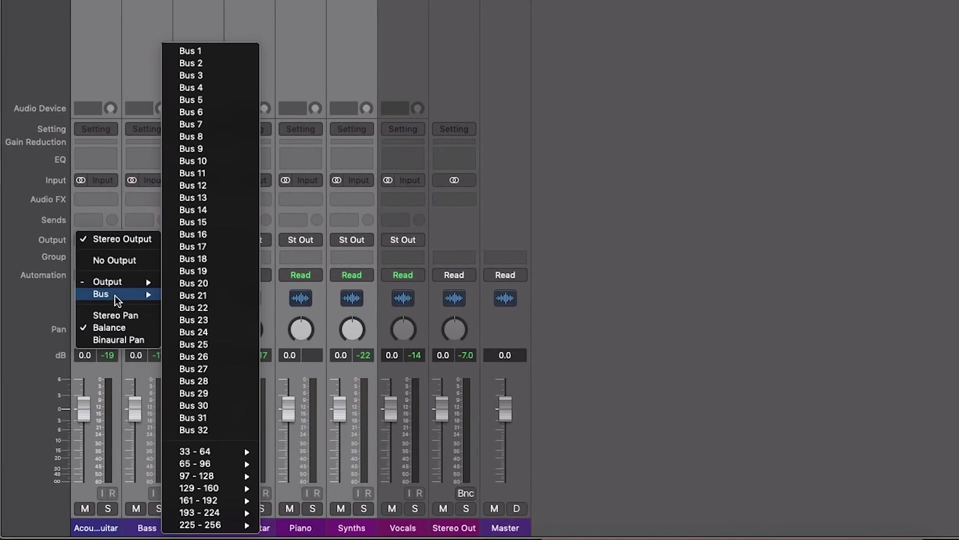
pyautogui.click(221, 51)
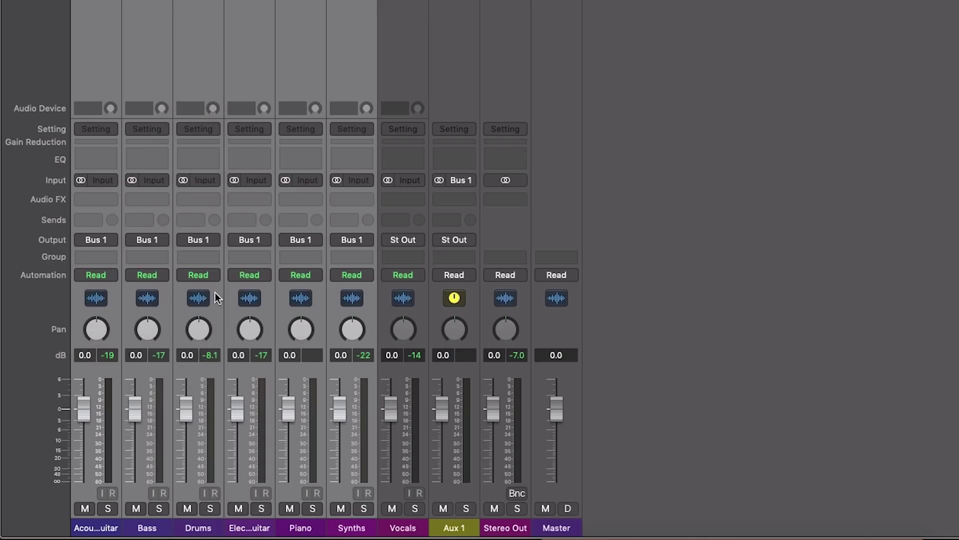
# Step: Rename the aux channel fed by Bus 1 as INST
pyautogui.doubleClick(455, 527)
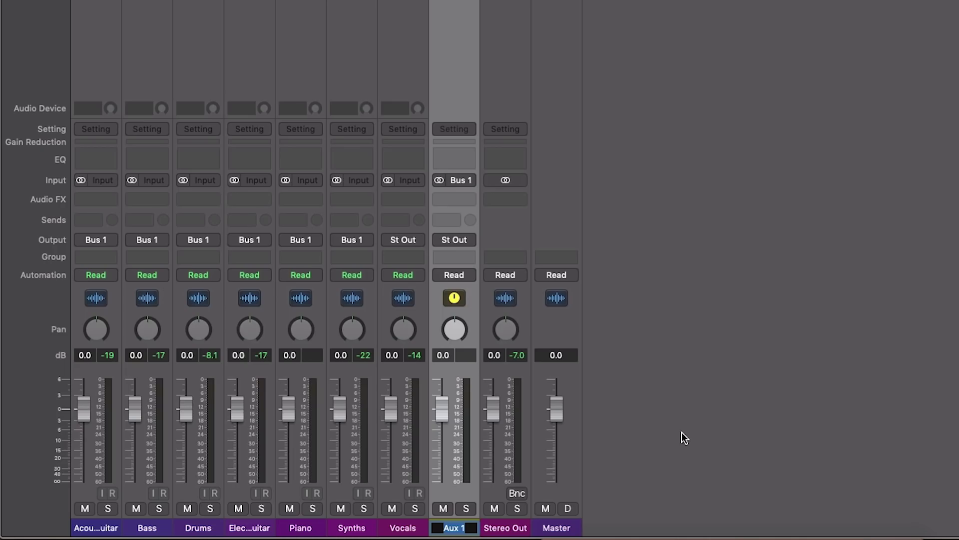
pyautogui.write('INST')
pyautogui.press('Return')
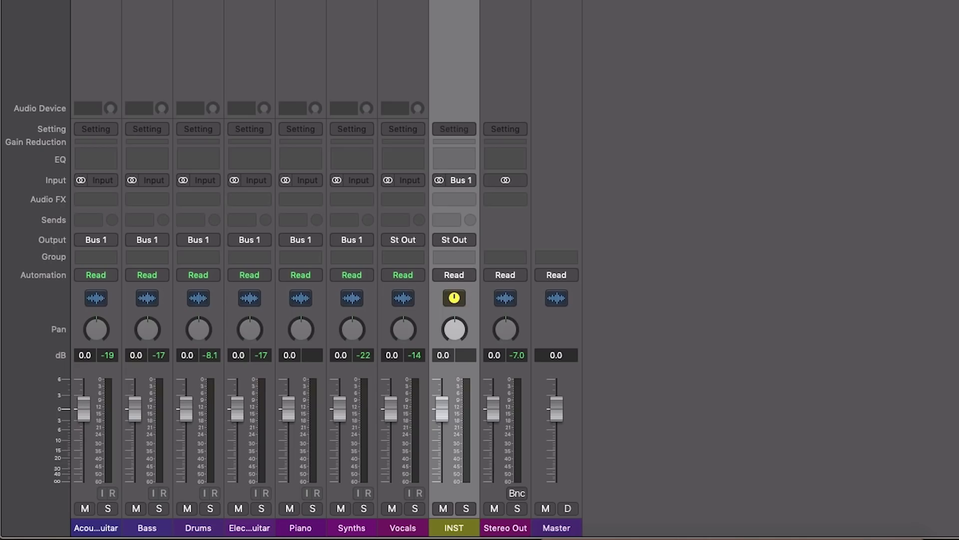
# Step: Route the Vocals output to Bus 2 and rename its new aux channel as VOX
pyautogui.click(423, 259)
pyautogui.click(416, 241)
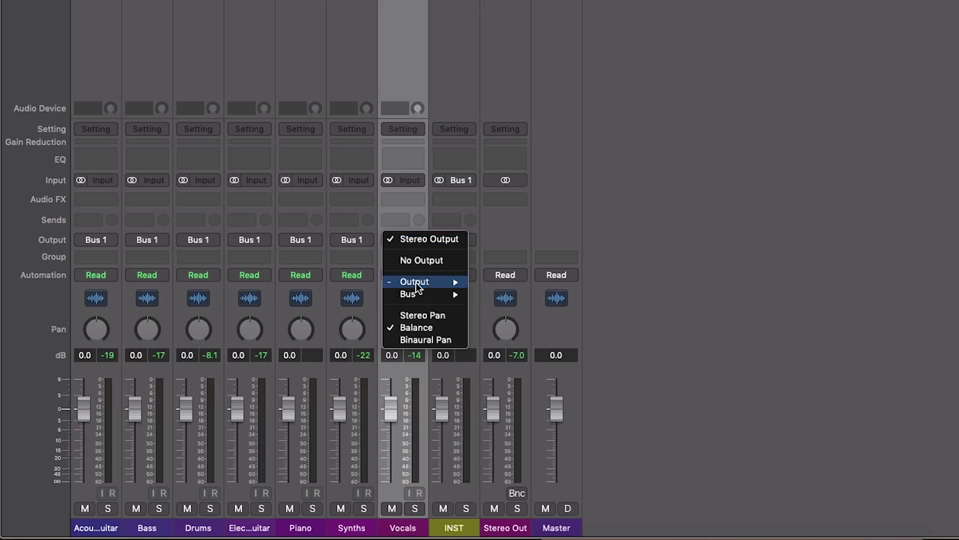
pyautogui.moveTo(418, 295)
pyautogui.click(498, 64)
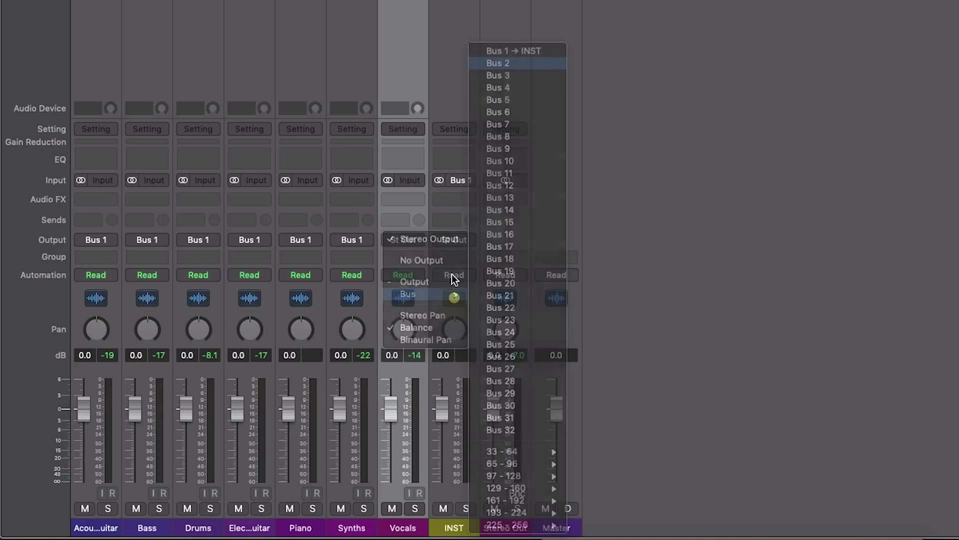
pyautogui.doubleClick(504, 528)
pyautogui.write('VOX')
pyautogui.press('Return')
pyautogui.click(428, 152)
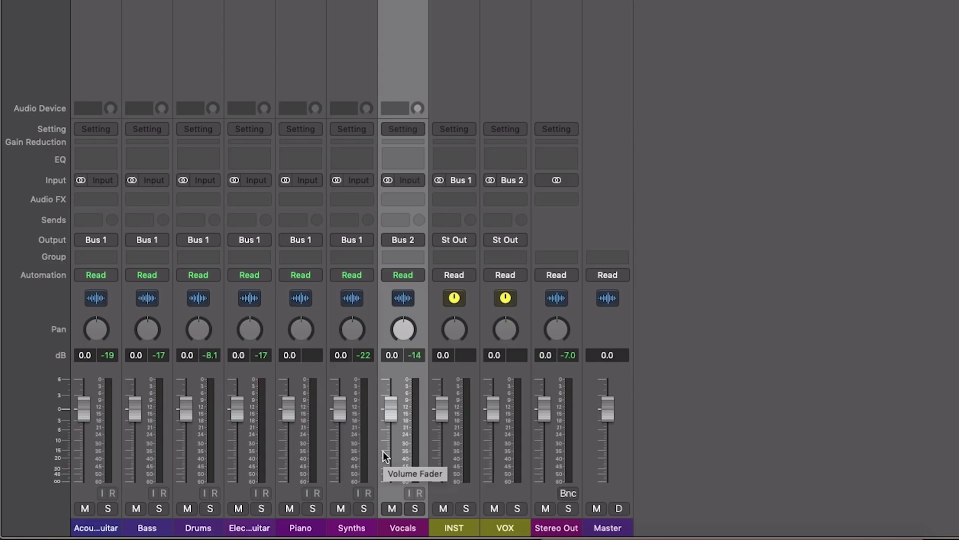
# Step: Play the song and check the routing by briefly muting the INST and VOX aux channels in turn
pyautogui.click(506, 531)
pyautogui.keyDown('shift'); pyautogui.click(452, 525); pyautogui.keyUp('shift')
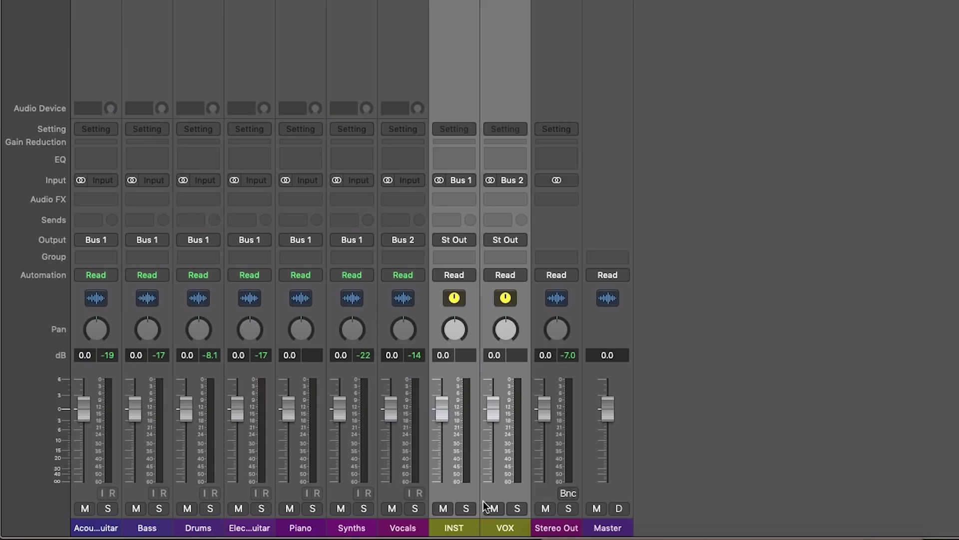
pyautogui.click(558, 530)
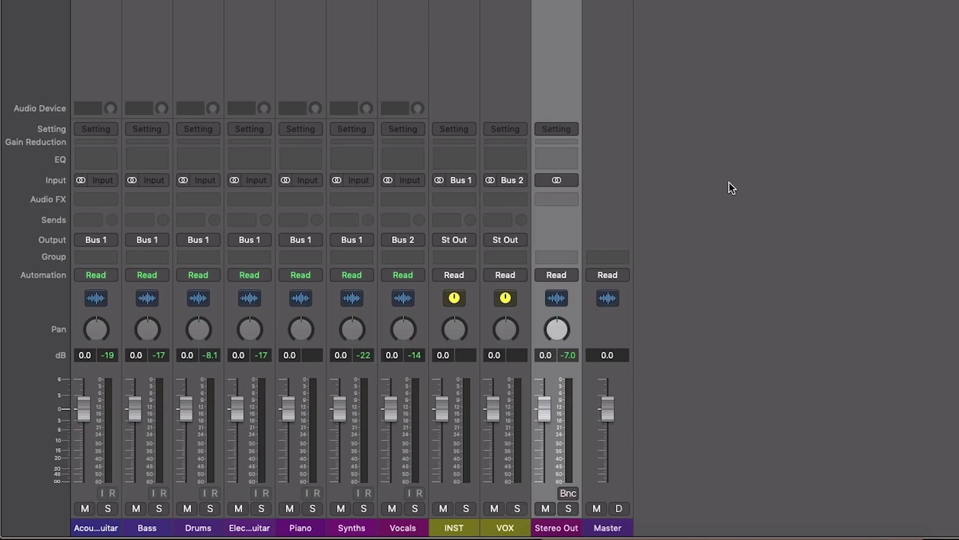
pyautogui.press('space')
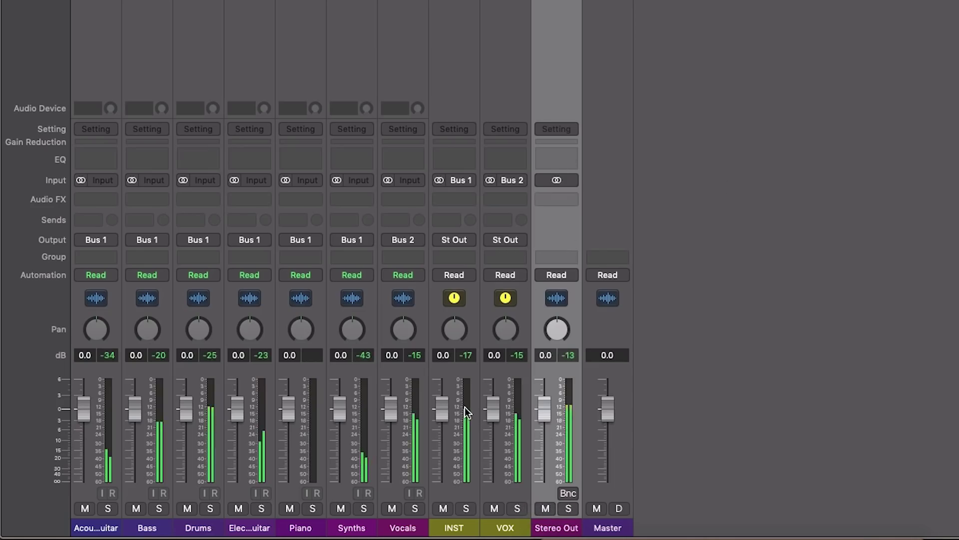
pyautogui.click(444, 508)
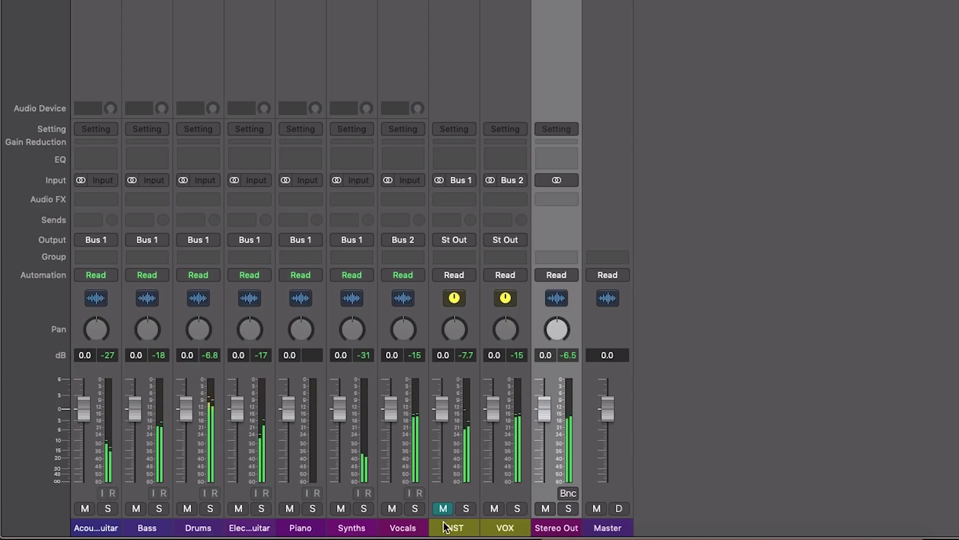
pyautogui.click(443, 509)
pyautogui.click(495, 508)
pyautogui.click(494, 508)
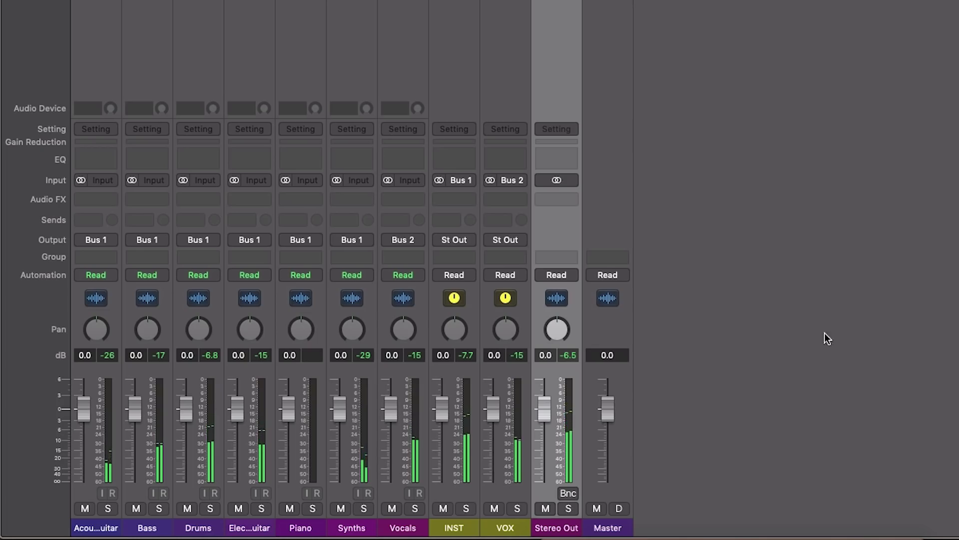
# Step: Add a Bus 3 send to the Vocals channel and raise its send level
pyautogui.click(403, 528)
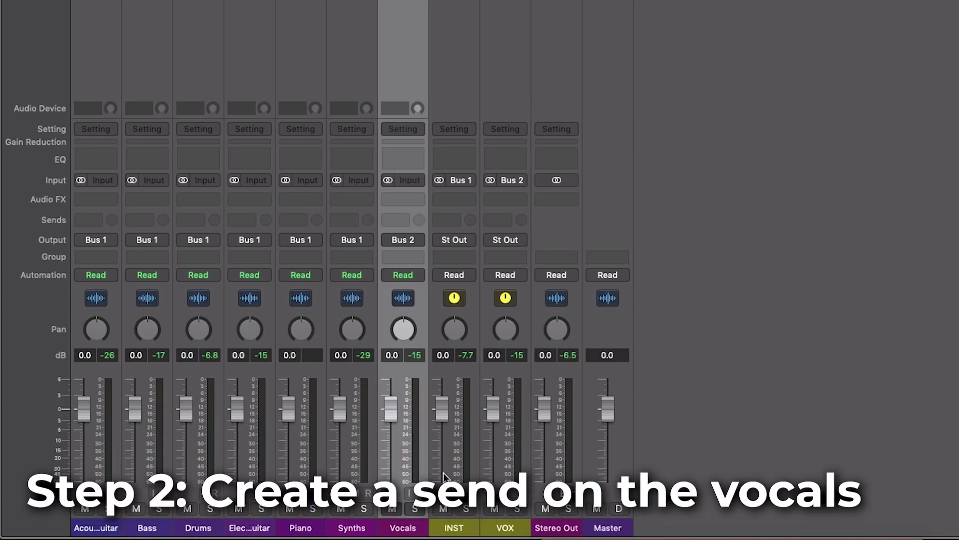
pyautogui.click(394, 222)
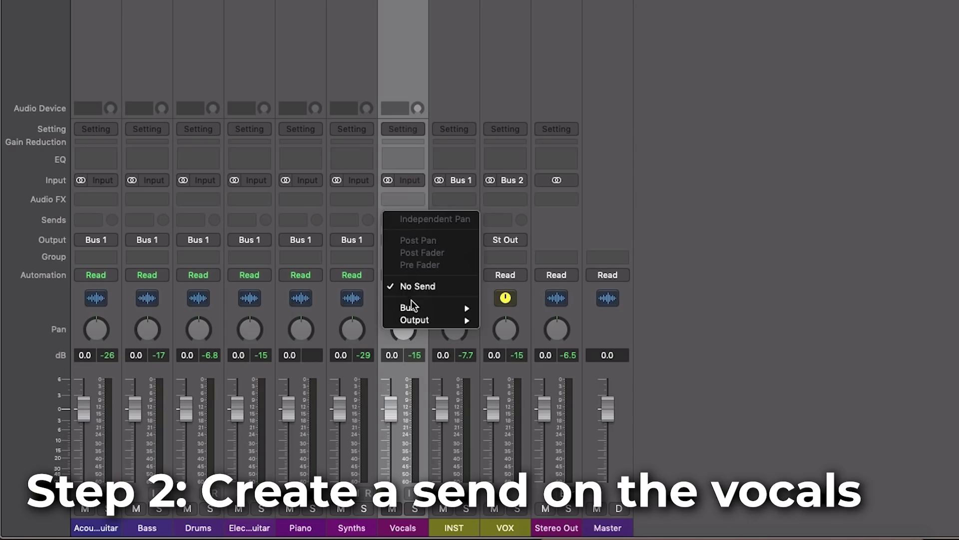
pyautogui.moveTo(440, 308)
pyautogui.click(526, 76)
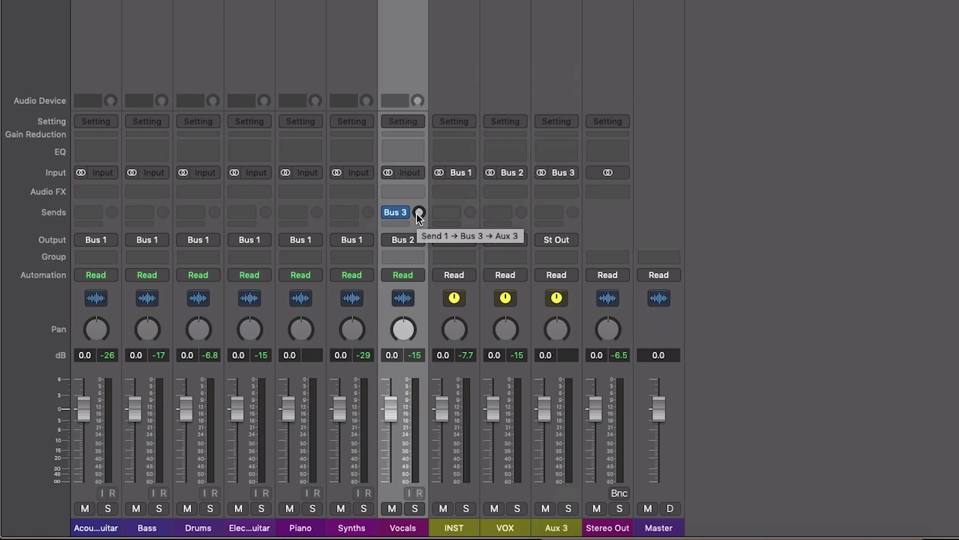
pyautogui.moveTo(419, 212); pyautogui.dragTo(428, 84)
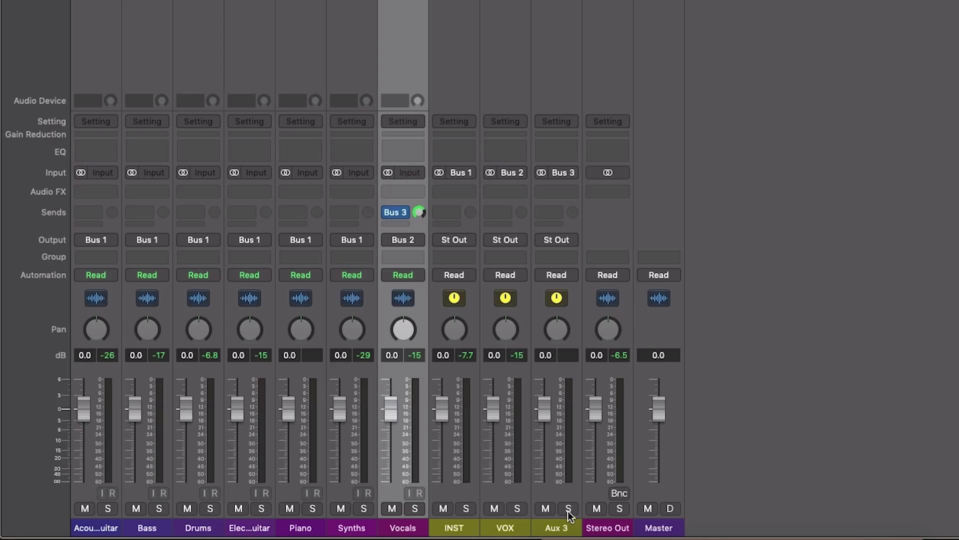
# Step: Set the output of the Aux 3 channel to No Output
pyautogui.click(562, 241)
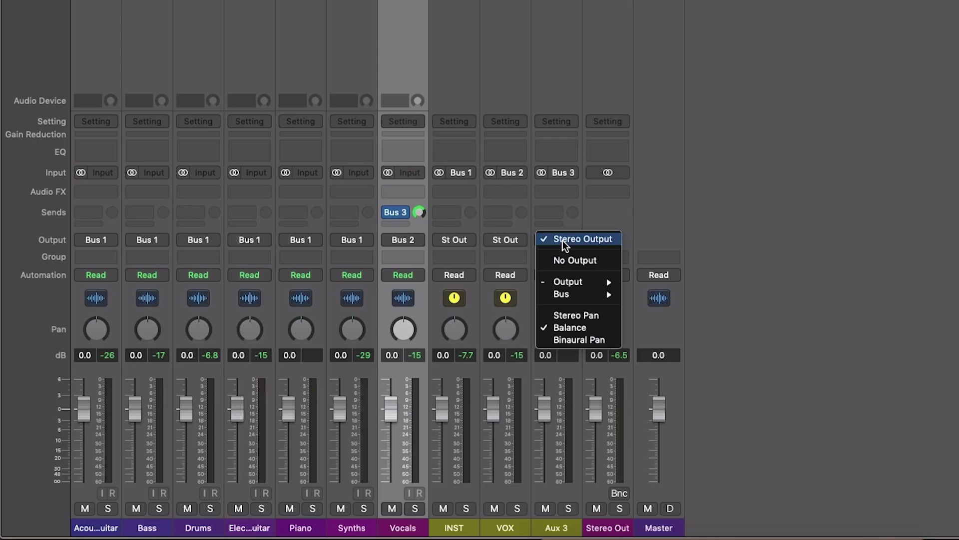
pyautogui.click(571, 261)
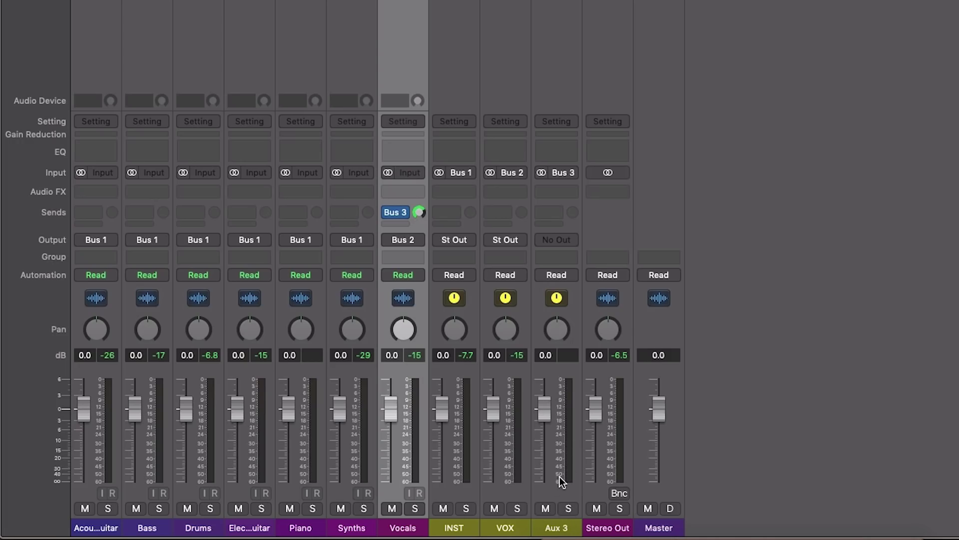
# Step: Rename the Aux 3 channel as Vox.SC
pyautogui.doubleClick(554, 528)
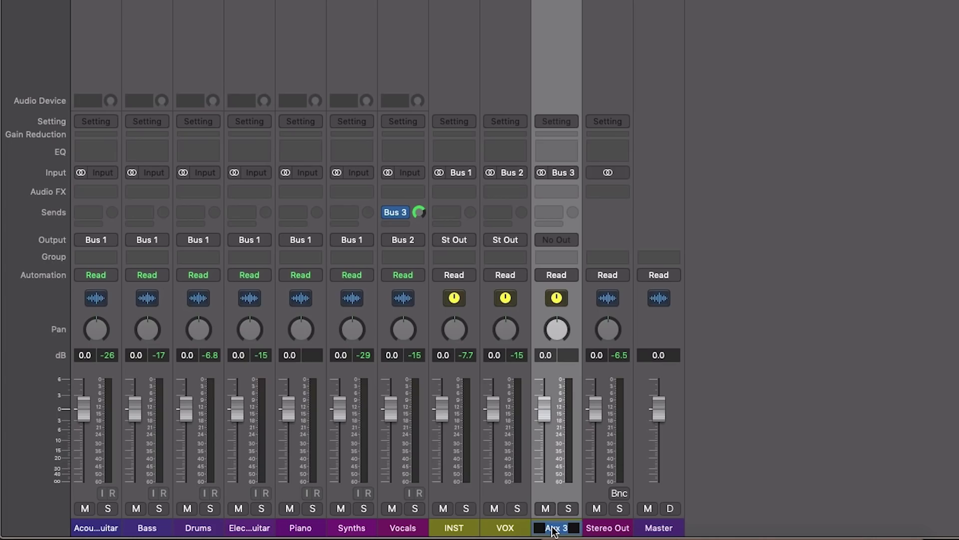
pyautogui.write('Vox.SC')
pyautogui.press('Return')
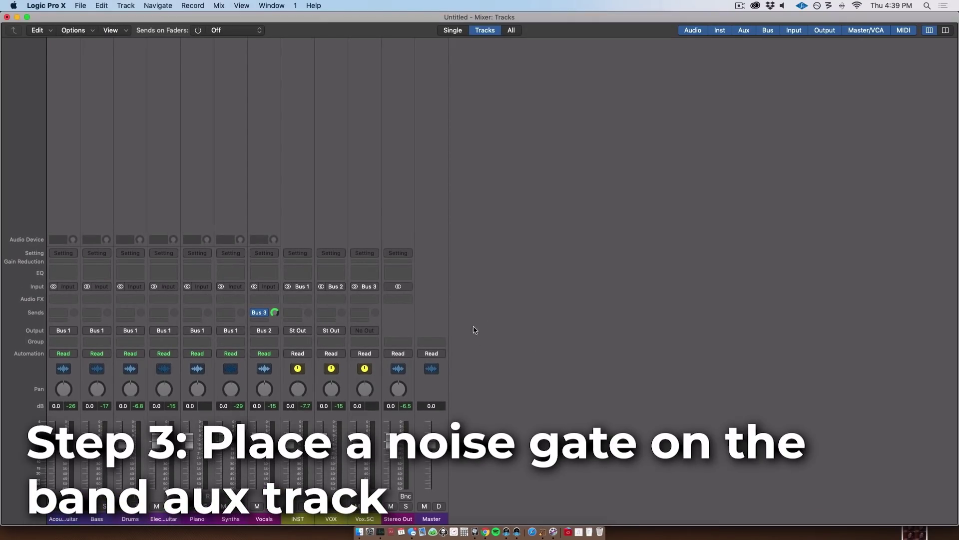
# Step: Insert a Noise Gate as an audio effect on the INST aux channel
pyautogui.click(303, 300)
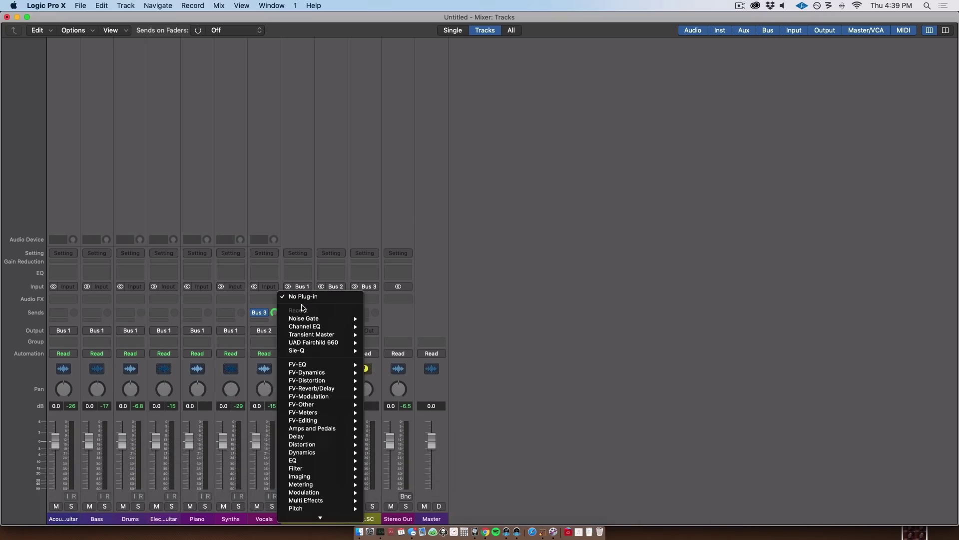
pyautogui.moveTo(319, 318)
pyautogui.click(385, 318)
pyautogui.moveTo(401, 41); pyautogui.dragTo(440, 69)
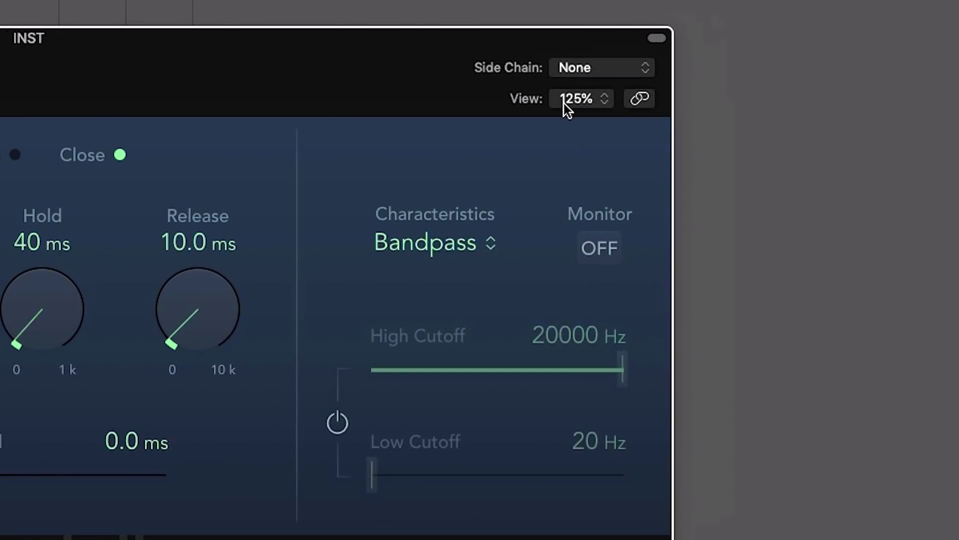
# Step: Set the side chain source of the INST channel's Noise Gate to Bus 3
pyautogui.click(566, 67)
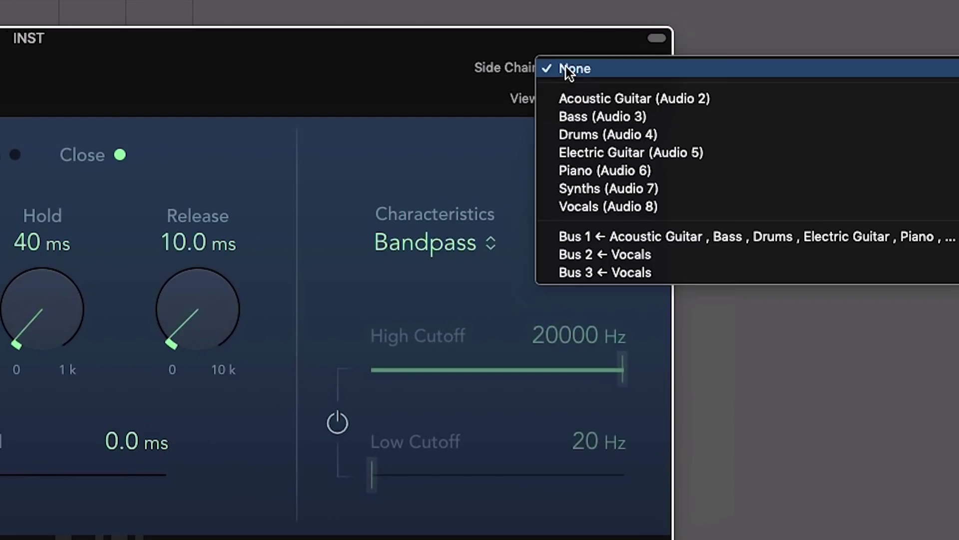
pyautogui.click(607, 271)
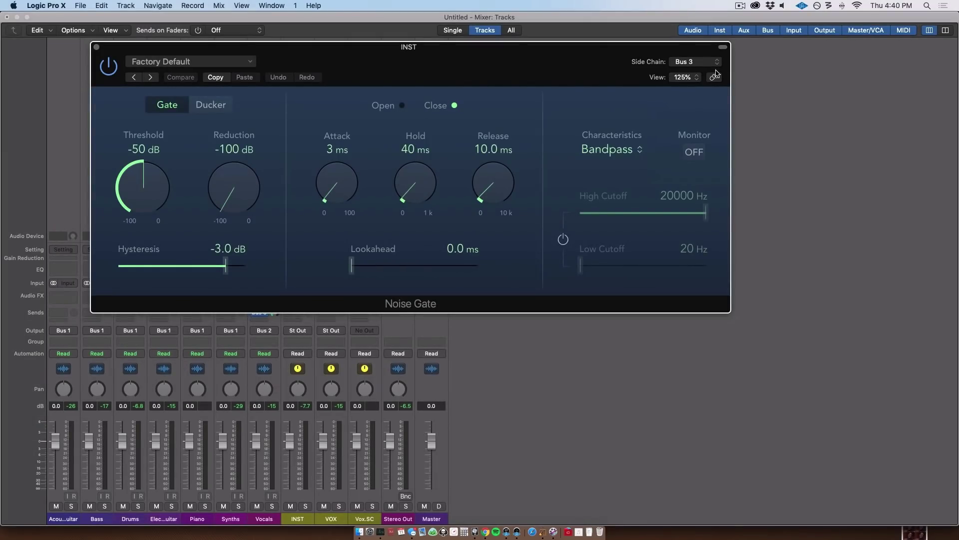
pyautogui.moveTo(467, 83); pyautogui.dragTo(570, 70)
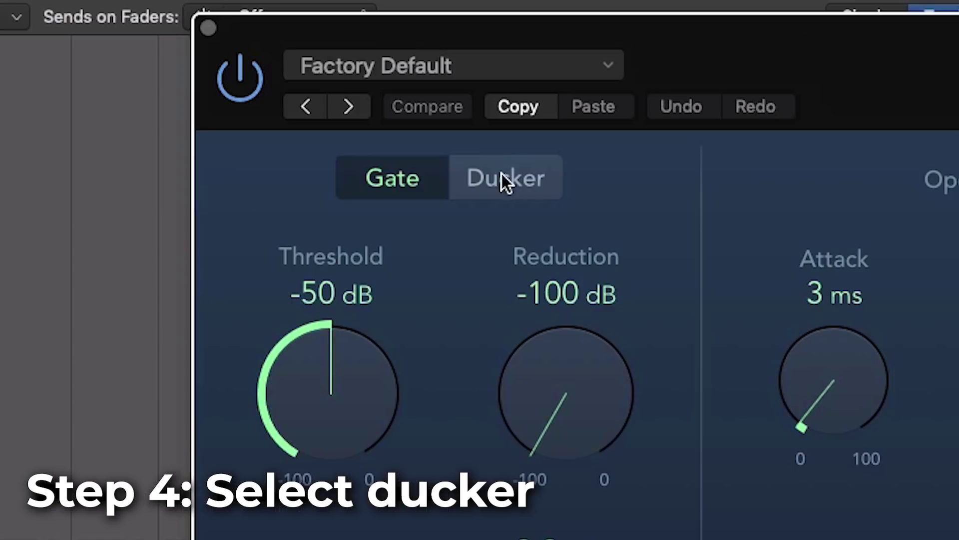
# Step: Switch the INST channel's Noise Gate to Ducker mode and set the Ducking amount to -10 dB
pyautogui.click(499, 180)
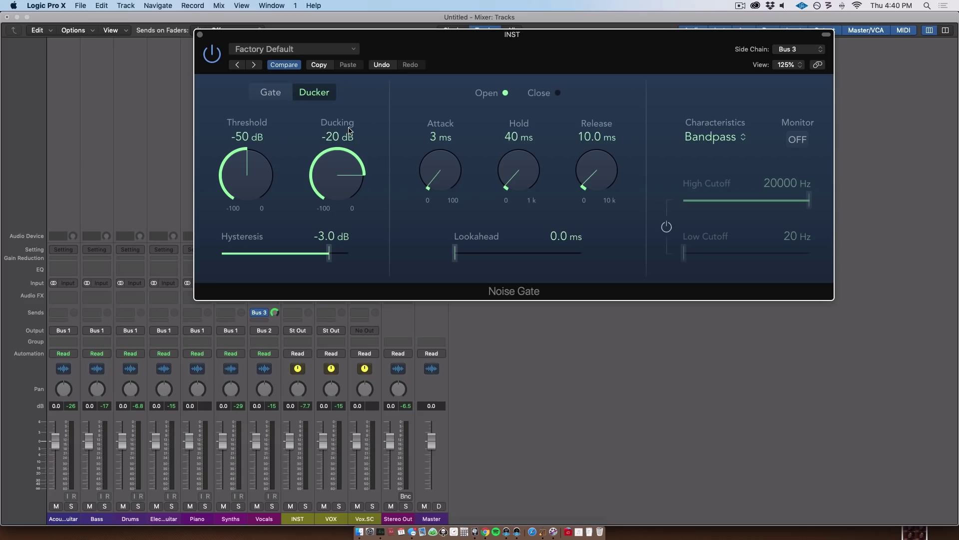
pyautogui.moveTo(348, 154)
pyautogui.mouseDown()
pyautogui.moveTo(342, 163)
pyautogui.moveTo(348, 145)
pyautogui.moveTo(349, 159)
pyautogui.mouseUp()
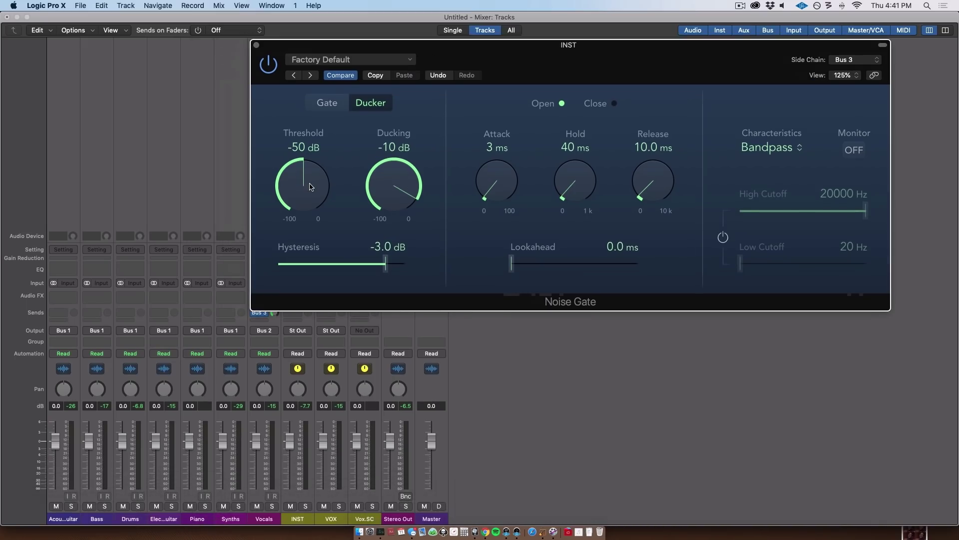
# Step: Play the song and adjust the ducker's Threshold to -21 dB
pyautogui.press('space')
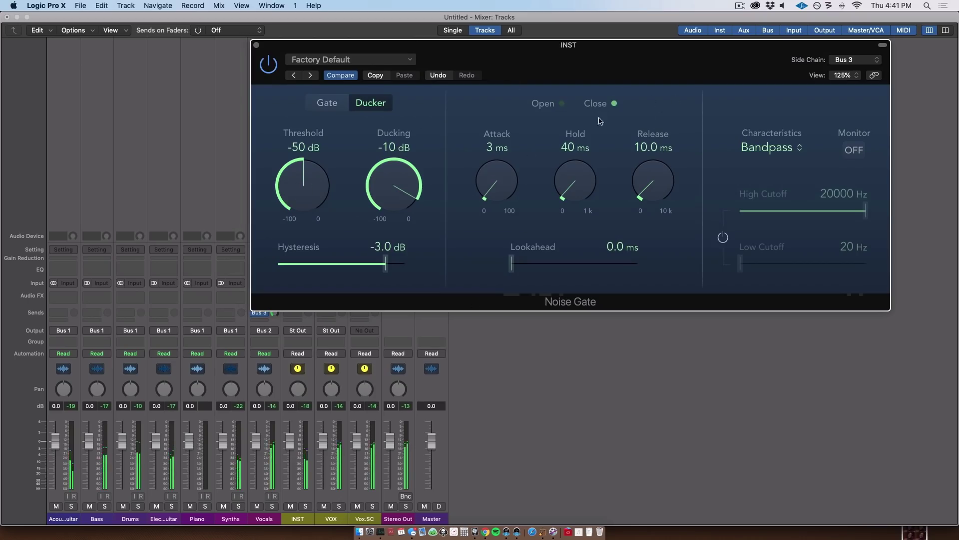
pyautogui.moveTo(307, 195); pyautogui.dragTo(306, 175)
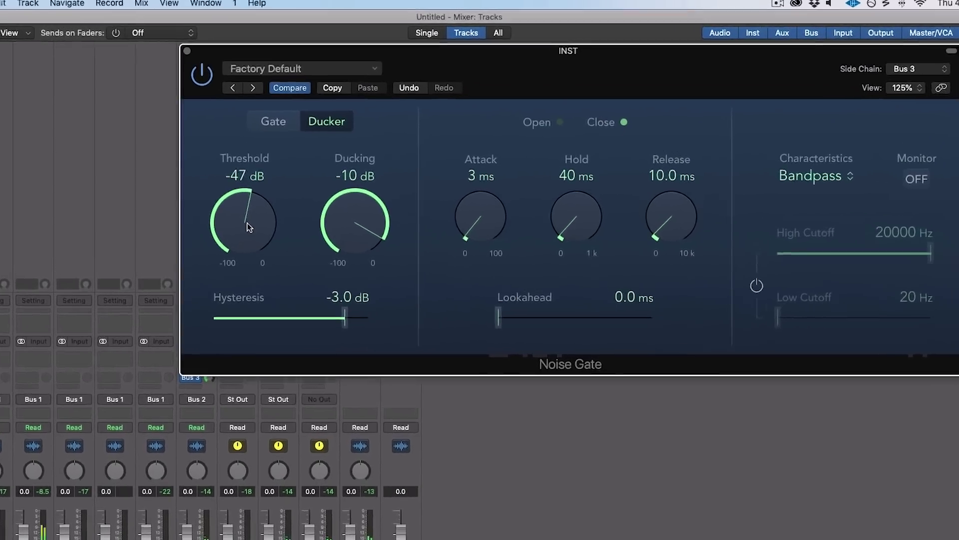
pyautogui.moveTo(191, 250); pyautogui.dragTo(173, 179)
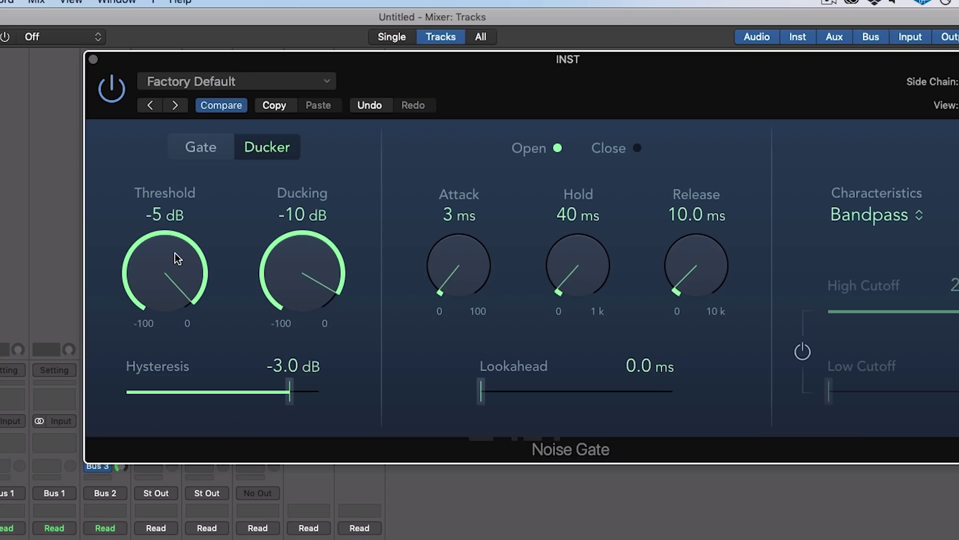
pyautogui.moveTo(178, 259)
pyautogui.mouseDown()
pyautogui.moveTo(171, 287)
pyautogui.moveTo(173, 273)
pyautogui.mouseUp()
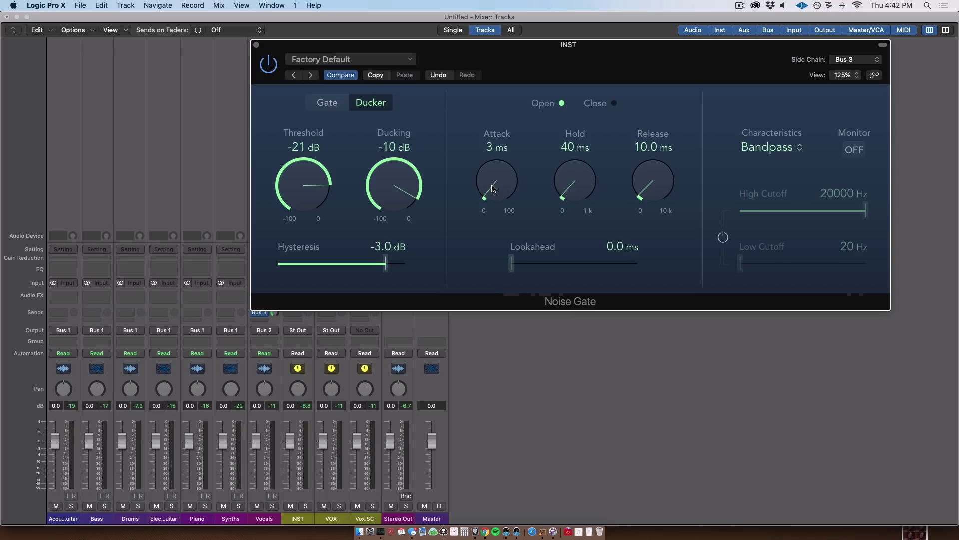
# Step: Set the ducker's Attack to 68 ms
pyautogui.scroll(10, 493, 188)
pyautogui.scroll(-2, 493, 189)
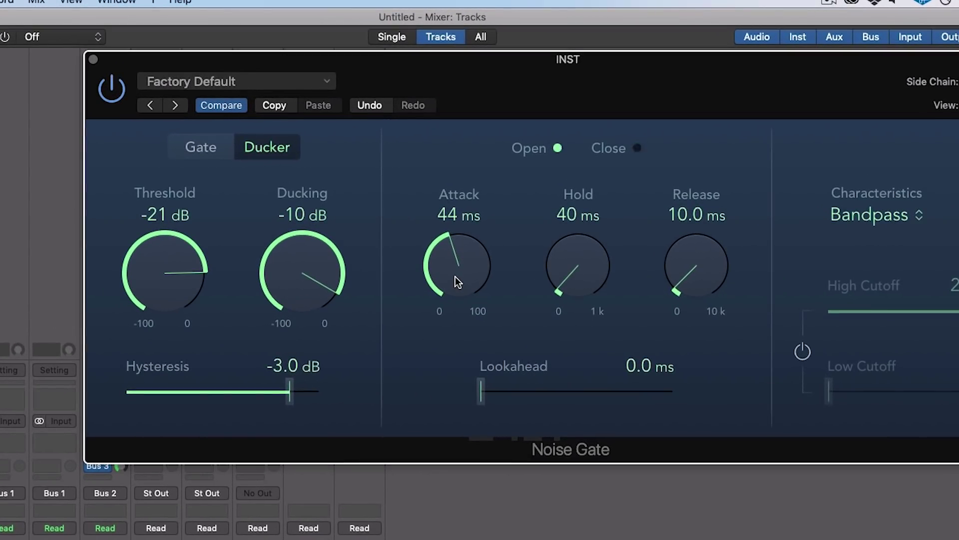
pyautogui.moveTo(455, 277)
pyautogui.mouseDown()
pyautogui.moveTo(455, 249)
pyautogui.moveTo(452, 269)
pyautogui.mouseUp()
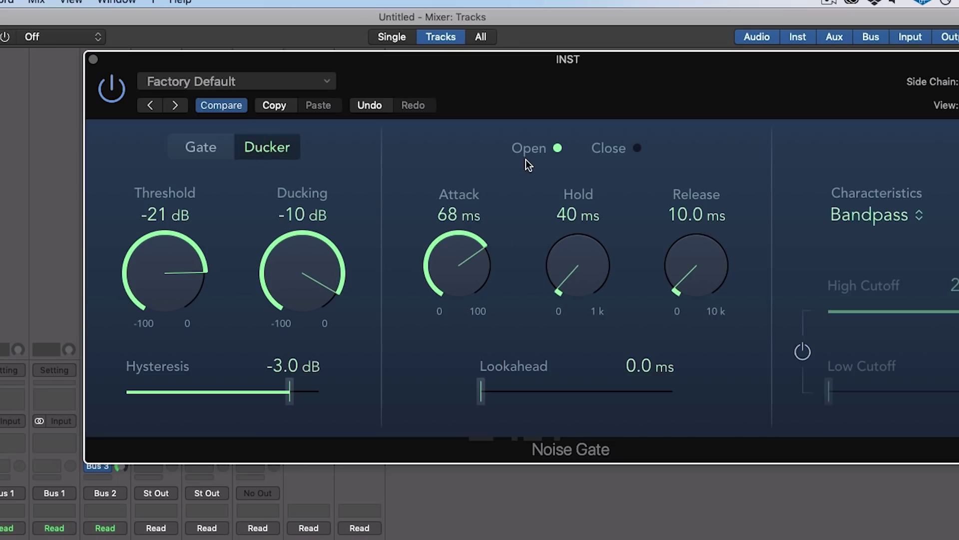
# Step: Adjust the ducker's Hold to 110 ms and its Release to 285.8 ms
pyautogui.moveTo(599, 274); pyautogui.dragTo(584, 262)
pyautogui.moveTo(675, 277); pyautogui.dragTo(687, 232)
pyautogui.moveTo(580, 283); pyautogui.dragTo(580, 290)
pyautogui.moveTo(685, 280); pyautogui.dragTo(696, 258)
pyautogui.moveTo(585, 268); pyautogui.dragTo(585, 261)
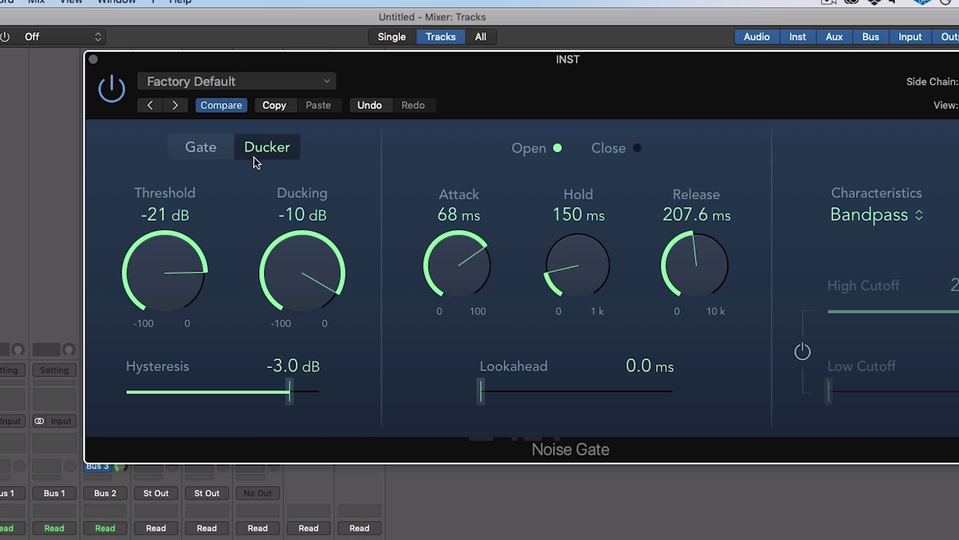
pyautogui.moveTo(670, 249); pyautogui.dragTo(685, 259)
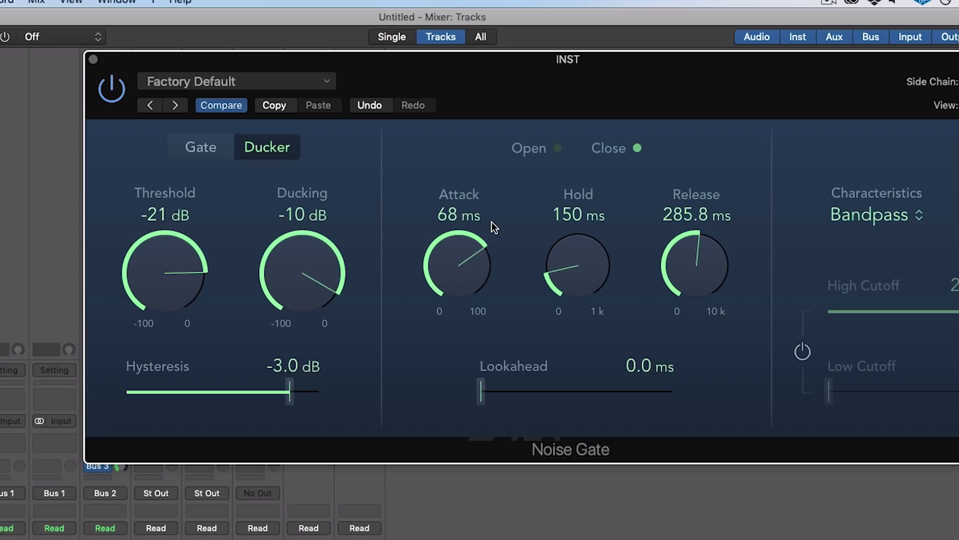
pyautogui.moveTo(574, 269)
pyautogui.mouseDown()
pyautogui.moveTo(574, 285)
pyautogui.moveTo(577, 274)
pyautogui.mouseUp()
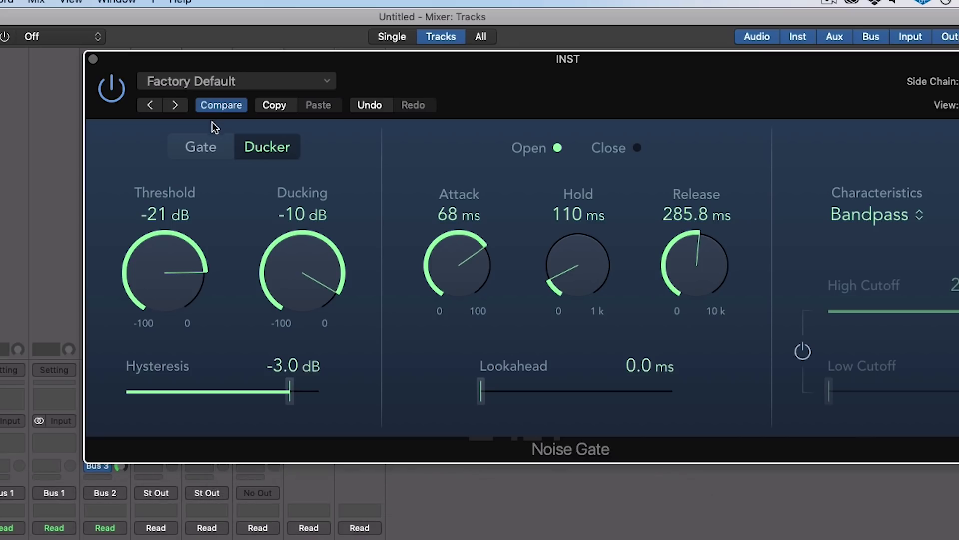
# Step: Try the ducker's Hysteresis at -6.0 dB and -7.0 dB during playback, and set it back to -3.0 dB
pyautogui.moveTo(294, 397); pyautogui.dragTo(268, 403)
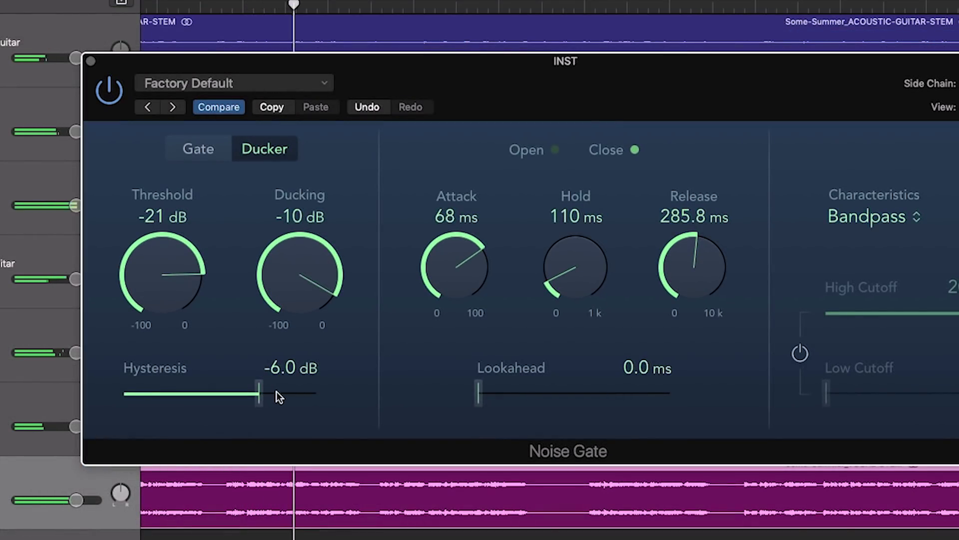
pyautogui.moveTo(262, 393)
pyautogui.mouseDown()
pyautogui.moveTo(280, 386)
pyautogui.moveTo(252, 397)
pyautogui.mouseUp()
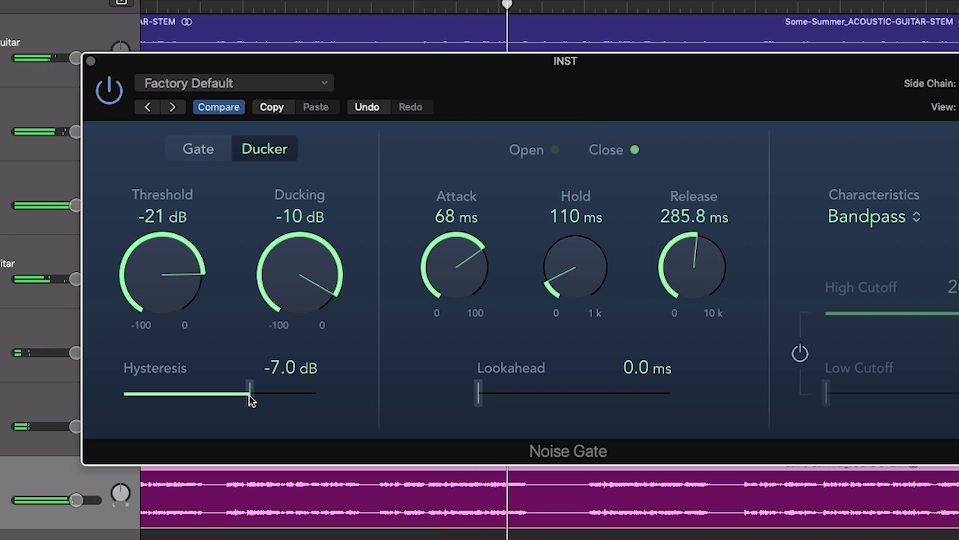
pyautogui.moveTo(250, 395); pyautogui.dragTo(289, 396)
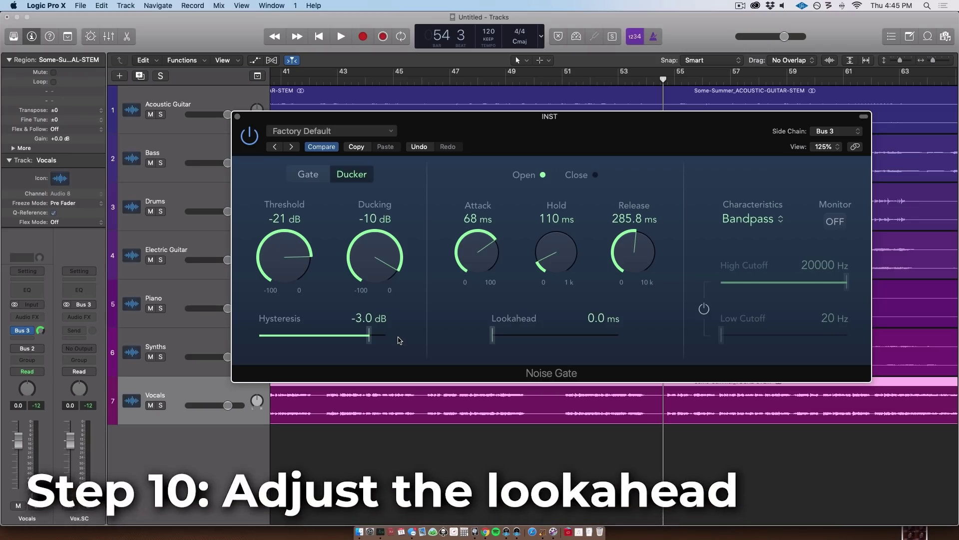
# Step: Set the ducker's Lookahead to 9.2 ms and readjust Hold to 120 ms and Release to 531.4 ms
pyautogui.moveTo(493, 335); pyautogui.dragTo(553, 334)
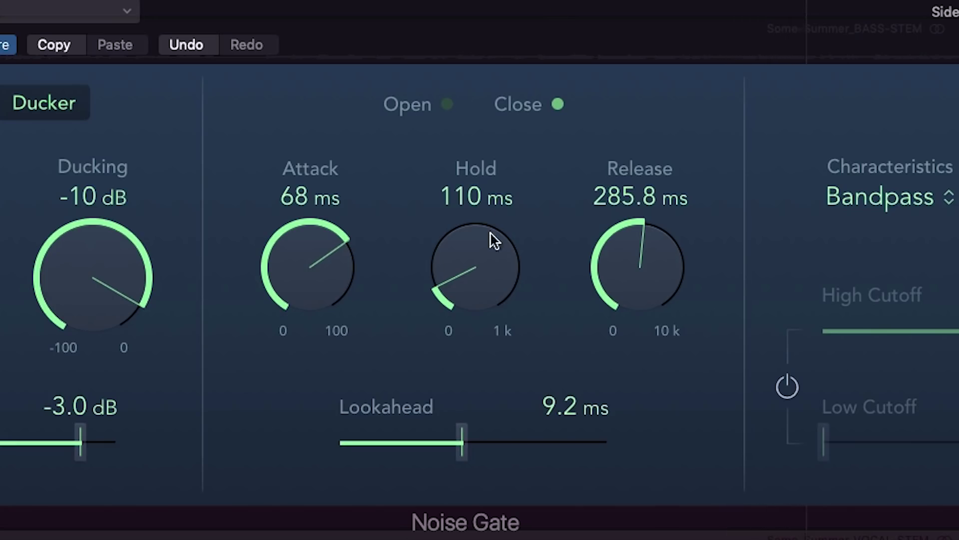
pyautogui.moveTo(481, 257); pyautogui.dragTo(486, 236)
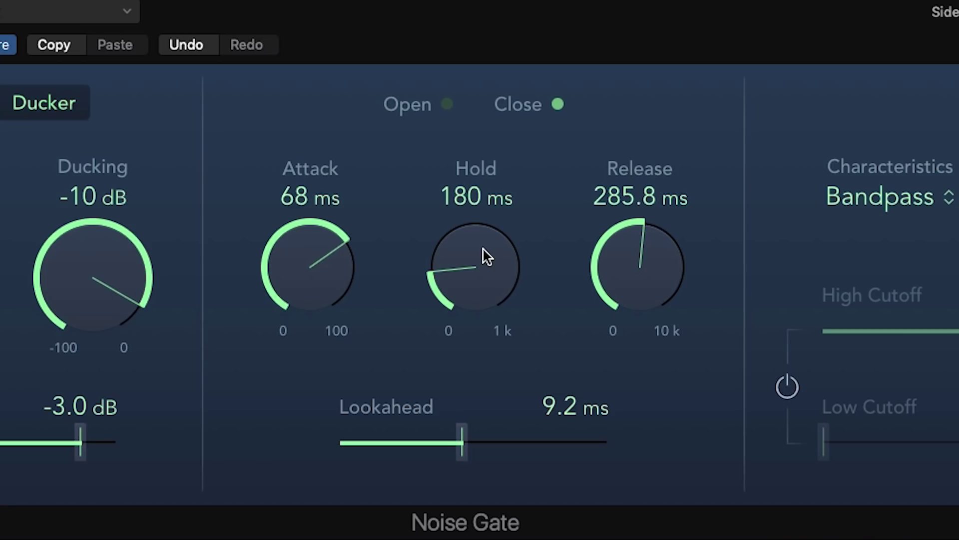
pyautogui.moveTo(486, 256); pyautogui.dragTo(488, 263)
pyautogui.moveTo(619, 270); pyautogui.dragTo(613, 253)
pyautogui.moveTo(492, 261); pyautogui.dragTo(497, 272)
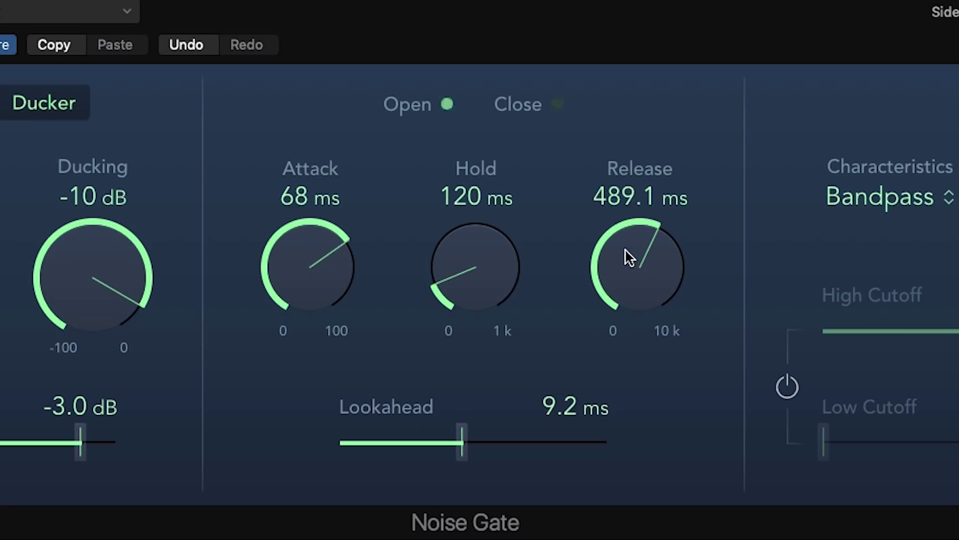
pyautogui.moveTo(621, 255); pyautogui.dragTo(623, 251)
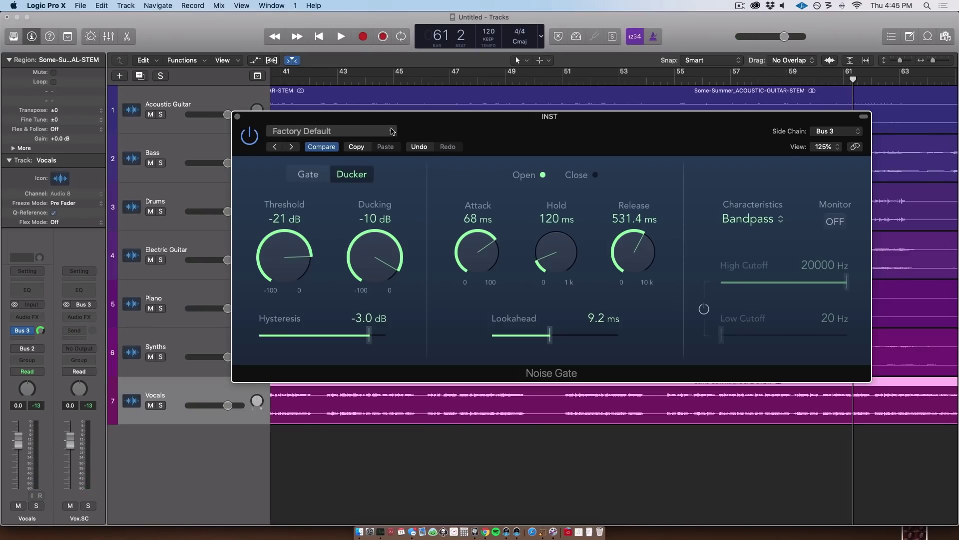
# Step: Set the Ducking amount to -1 dB and play the song from bar 51
pyautogui.moveTo(385, 261); pyautogui.dragTo(390, 248)
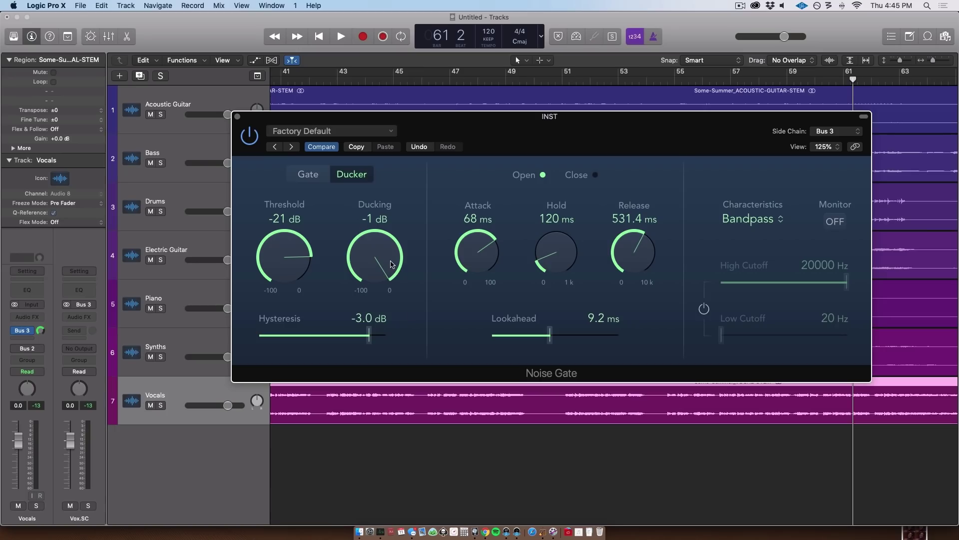
pyautogui.click(670, 84)
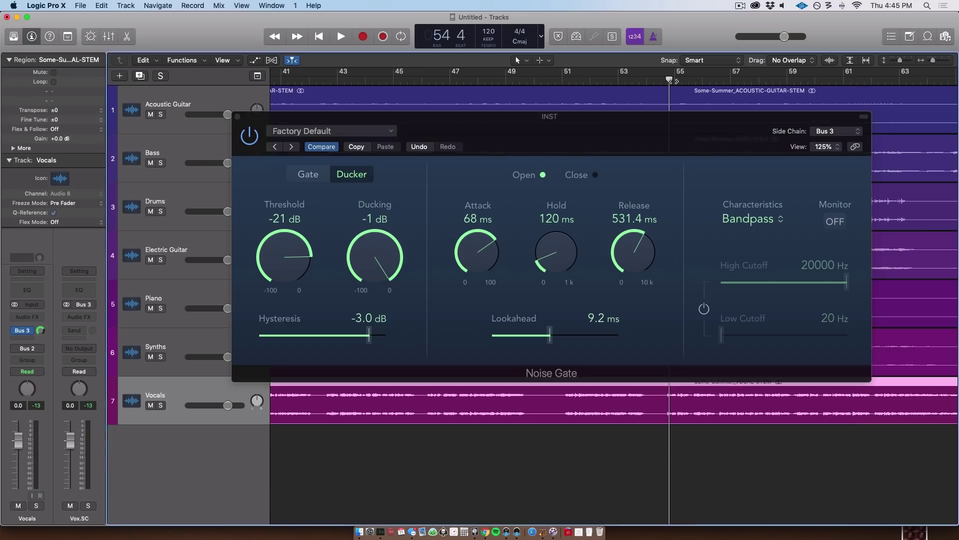
pyautogui.moveTo(670, 84); pyautogui.dragTo(562, 87)
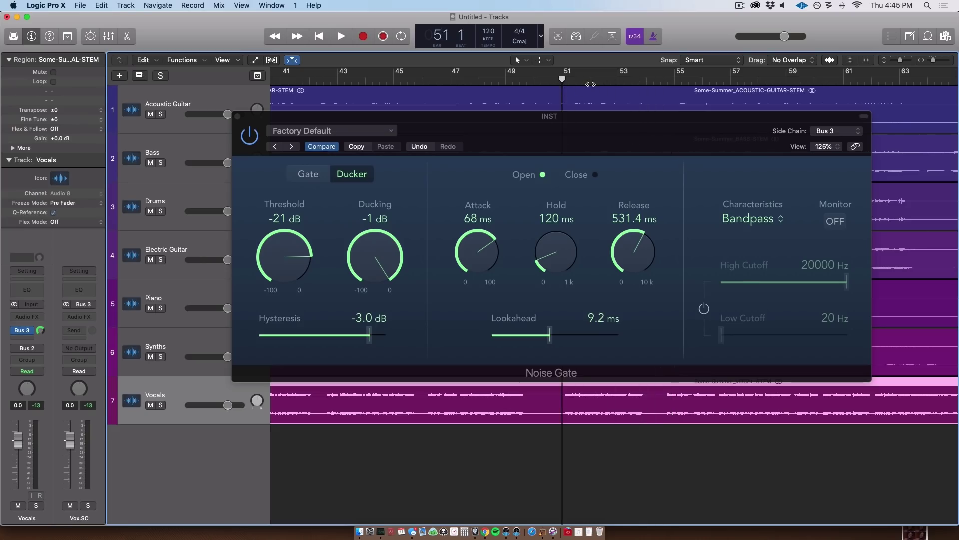
pyautogui.press('super+Right')
pyautogui.press('super+Right')
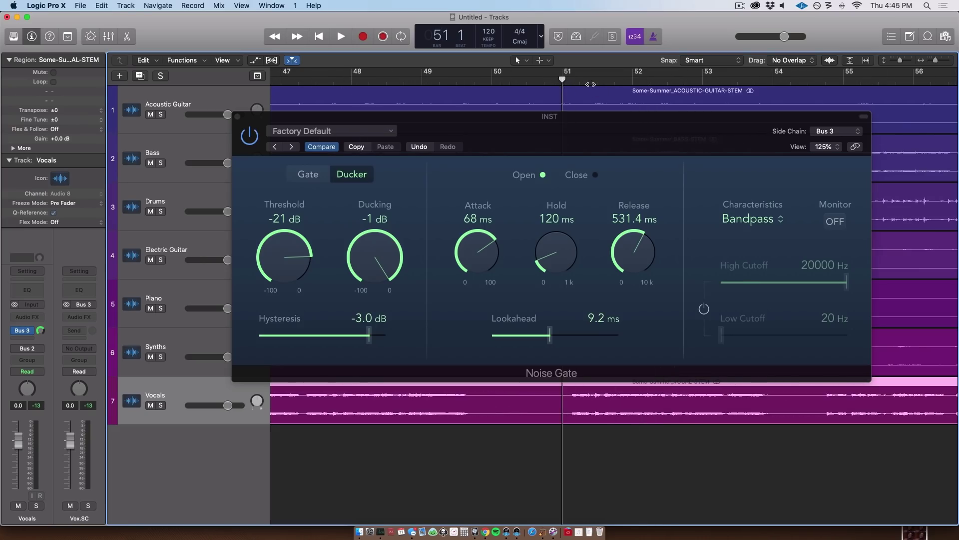
pyautogui.moveTo(581, 134); pyautogui.dragTo(577, 133)
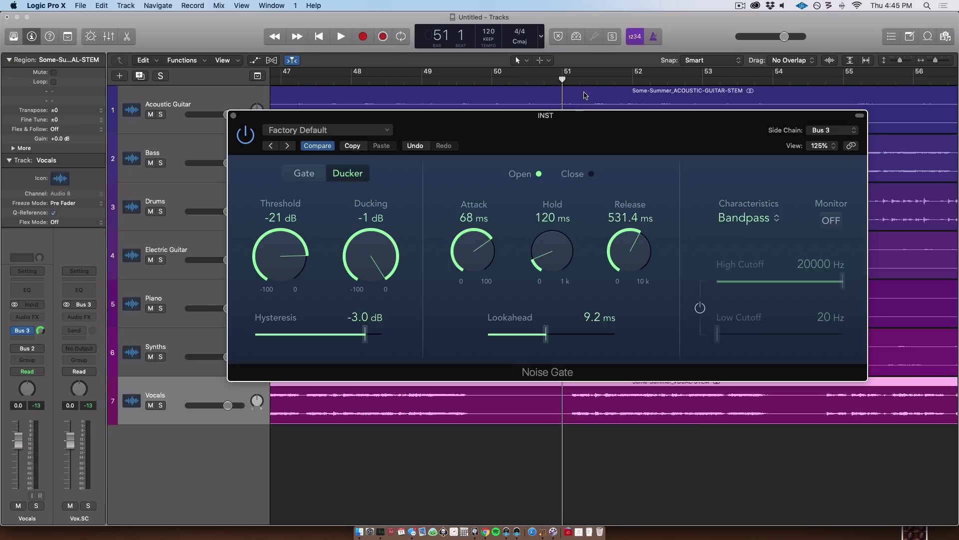
pyautogui.press('space')
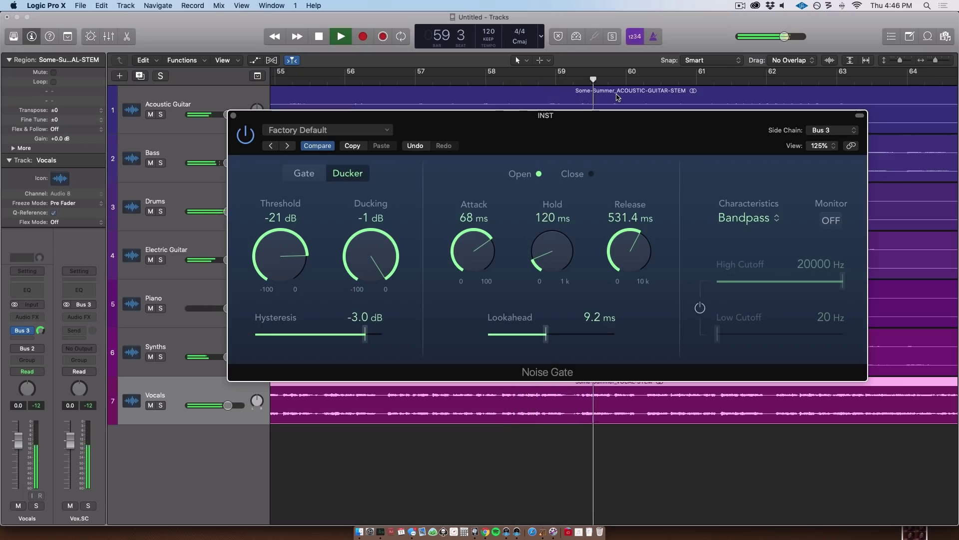
# Step: Set the Ducking amount to -2 dB during playback and stop the song
pyautogui.moveTo(349, 229); pyautogui.dragTo(348, 231)
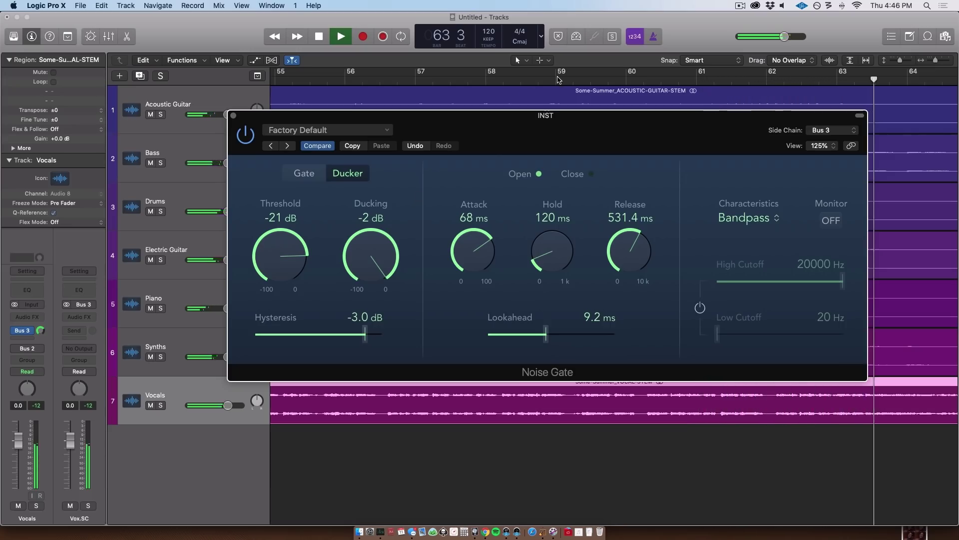
pyautogui.press('space')
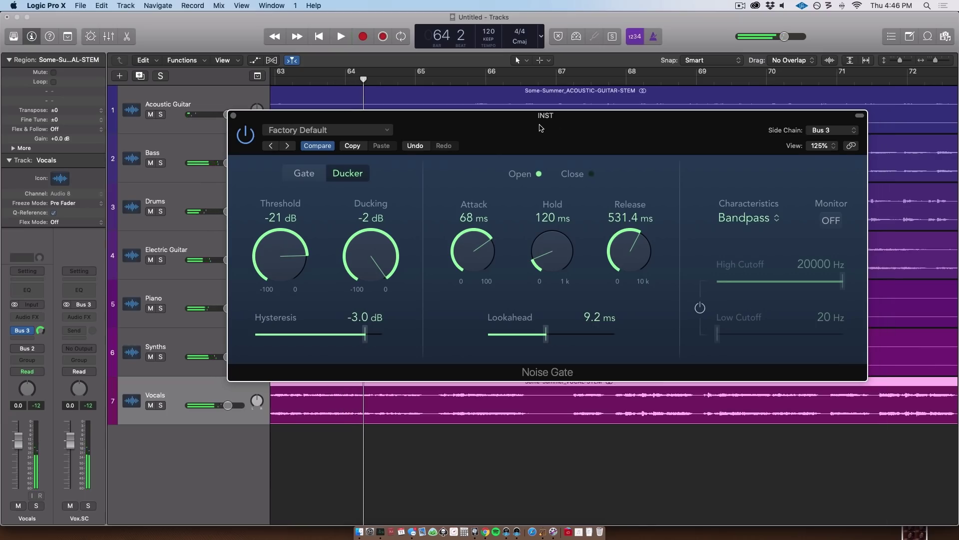
pyautogui.moveTo(549, 127); pyautogui.dragTo(546, 128)
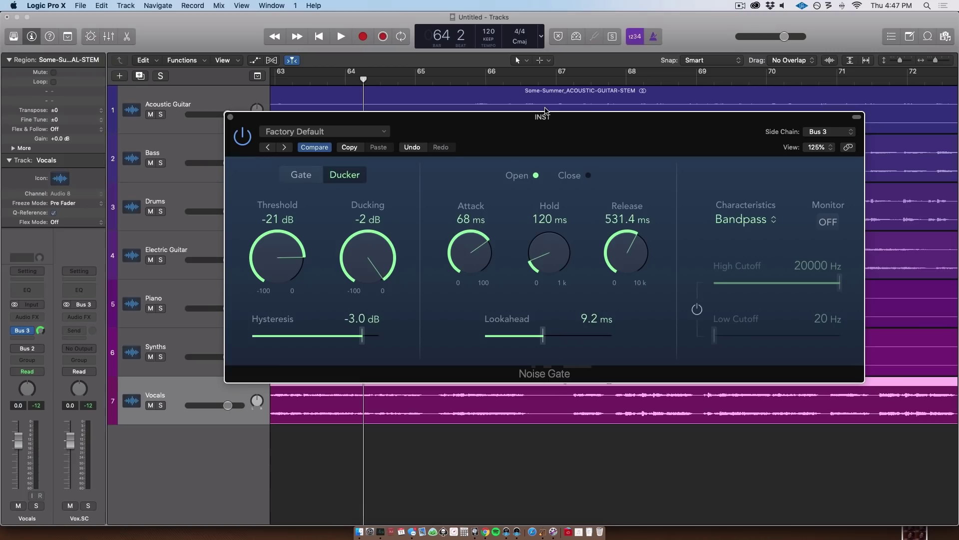
# Step: Move the Noise Gate window clear of the tracks and place the playhead at bar 62, beat 3
pyautogui.moveTo(514, 126); pyautogui.dragTo(706, 147)
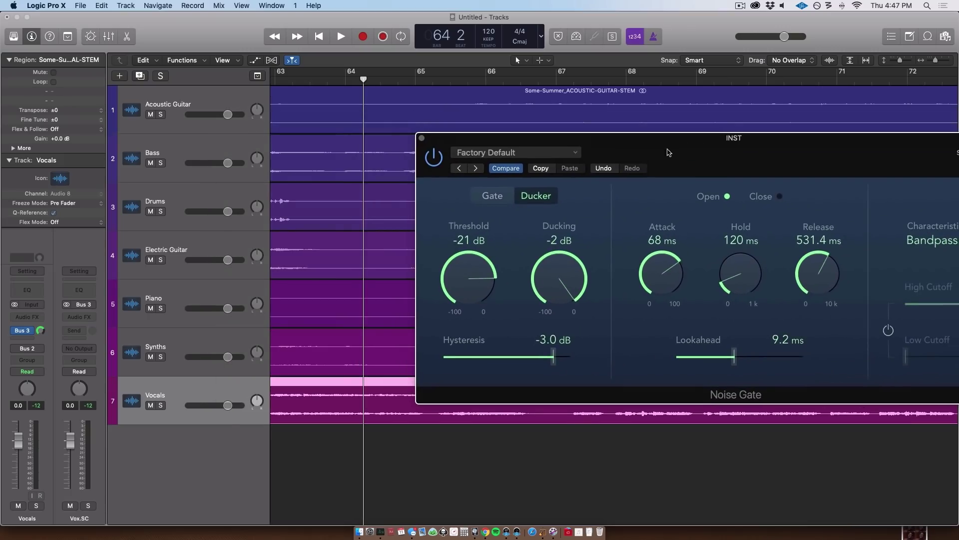
pyautogui.hscroll(-3, 346, 100)
pyautogui.click(311, 80)
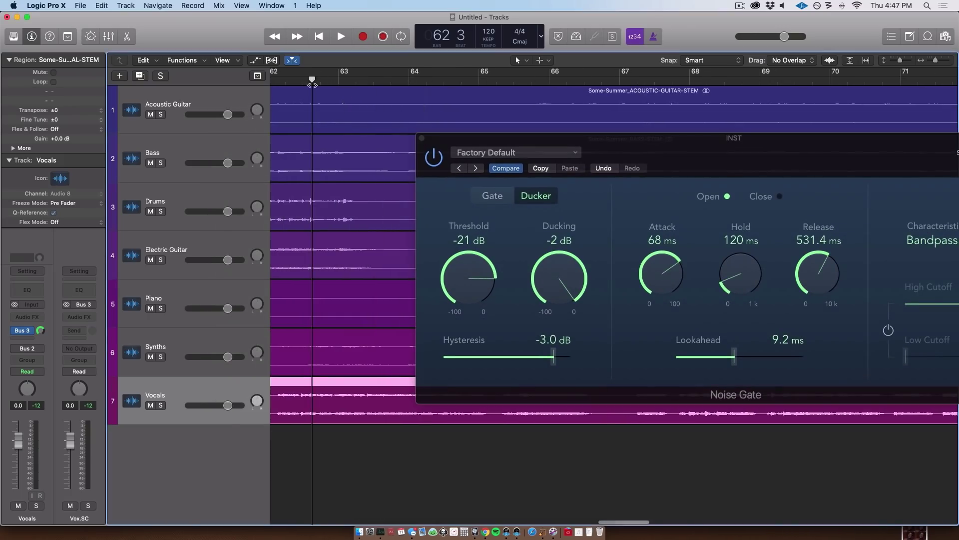
pyautogui.moveTo(599, 142); pyautogui.dragTo(563, 99)
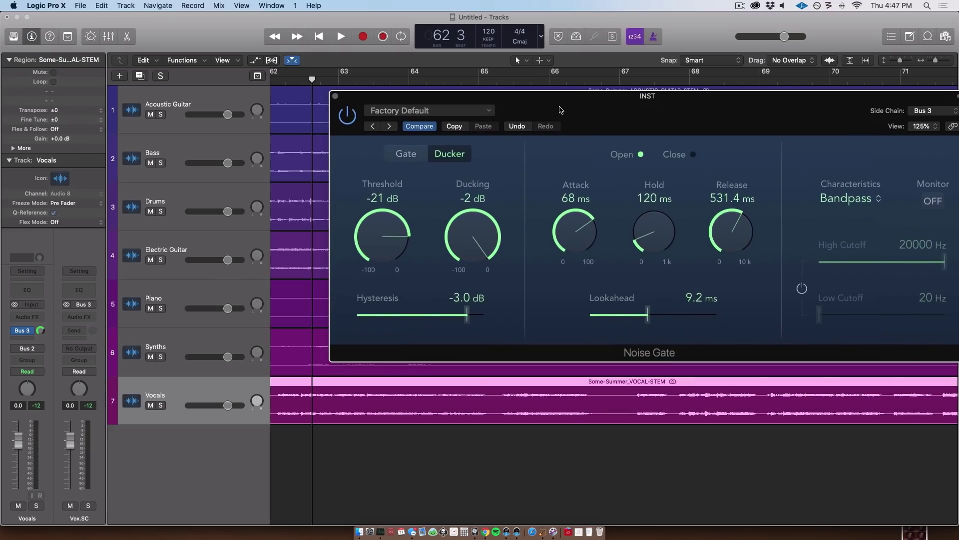